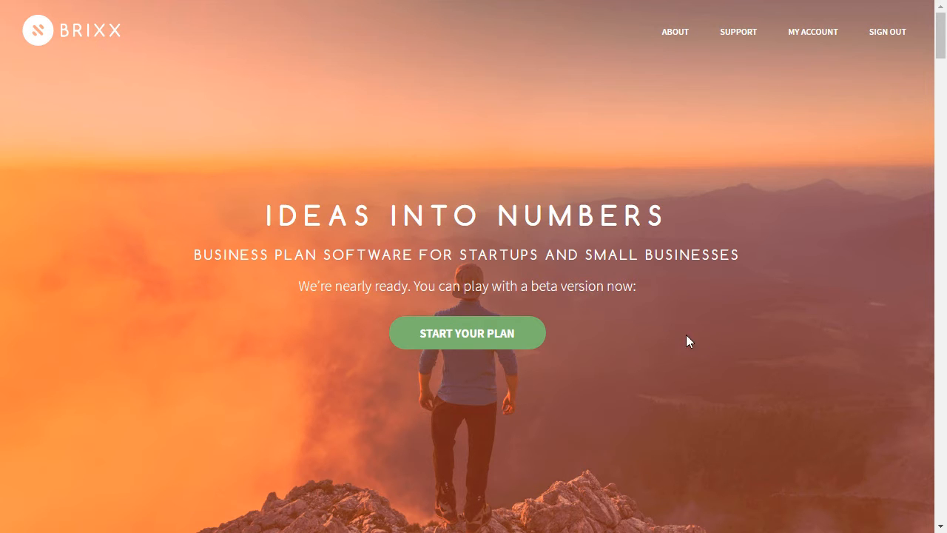
# Start a plan named 'Example Bike Shop', keeping May, 2016 and 1 Year, and create it.
pyautogui.click(531, 339)
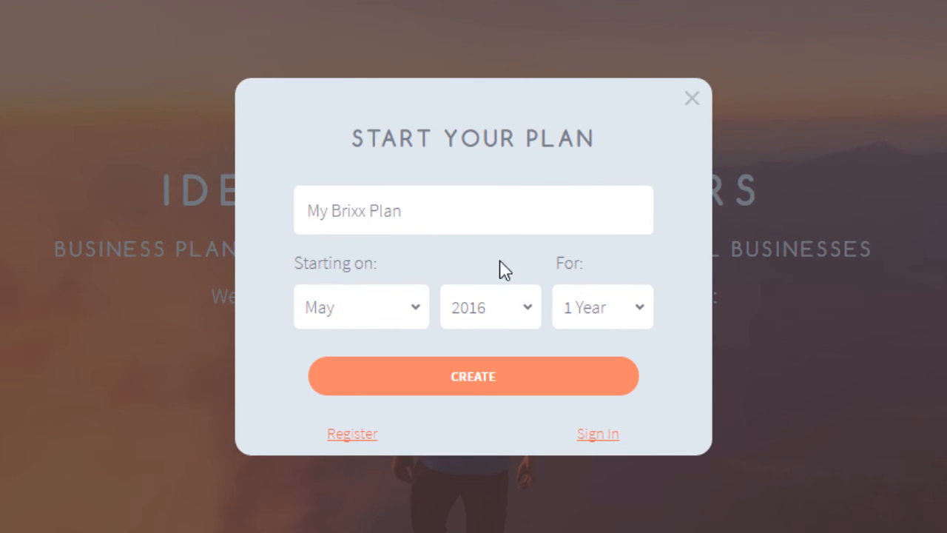
pyautogui.tripleClick(499, 218)
pyautogui.write('Example Bike Shop')
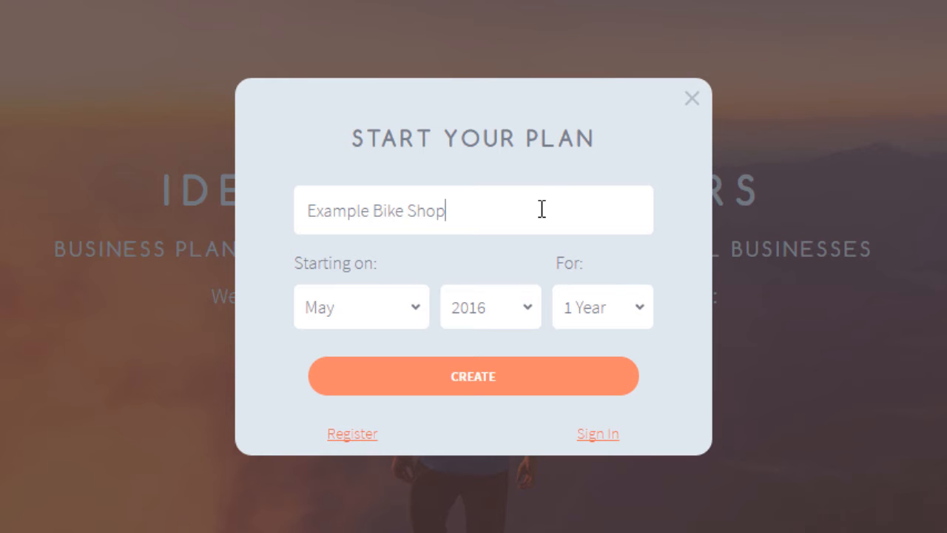
pyautogui.click(645, 318)
pyautogui.click(645, 318)
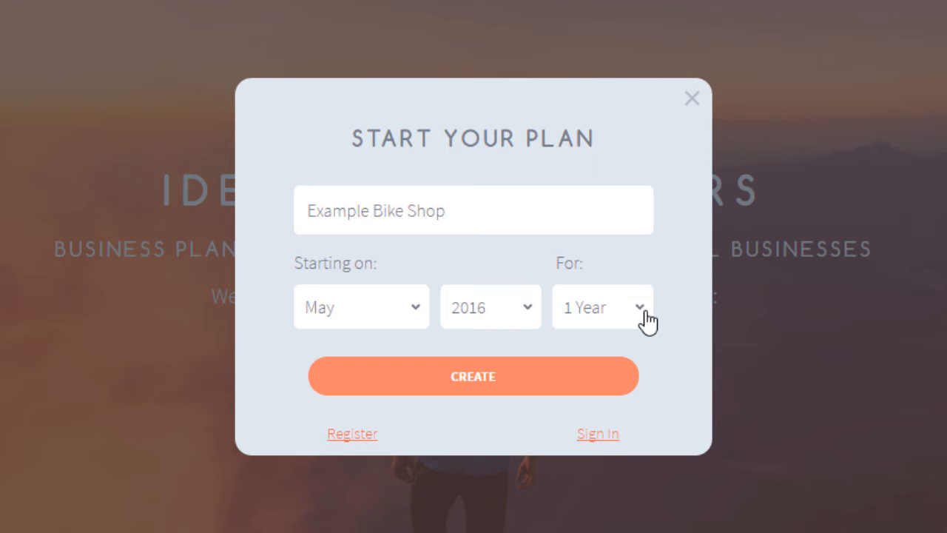
pyautogui.click(417, 314)
pyautogui.click(418, 316)
pyautogui.click(528, 321)
pyautogui.click(526, 321)
pyautogui.click(546, 376)
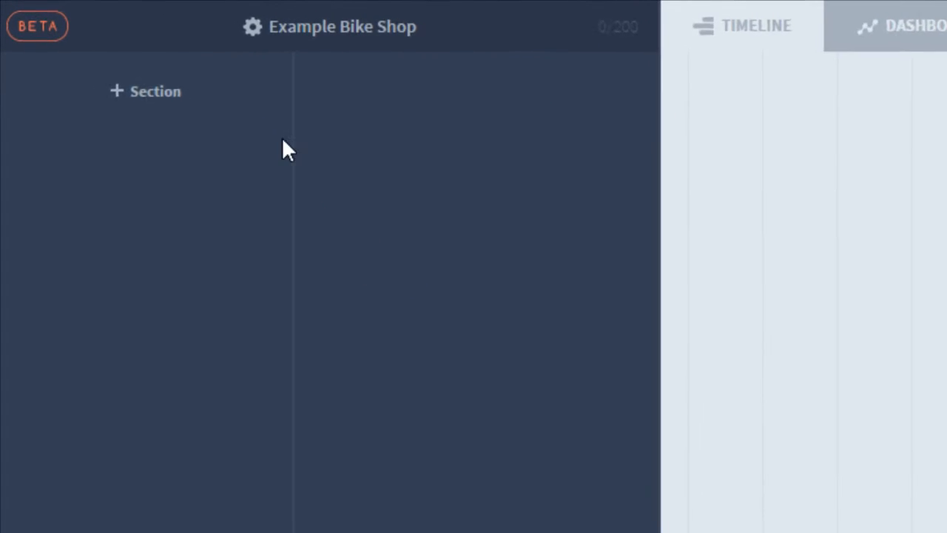
# Add two sections named Income and Costs.
pyautogui.click(214, 127)
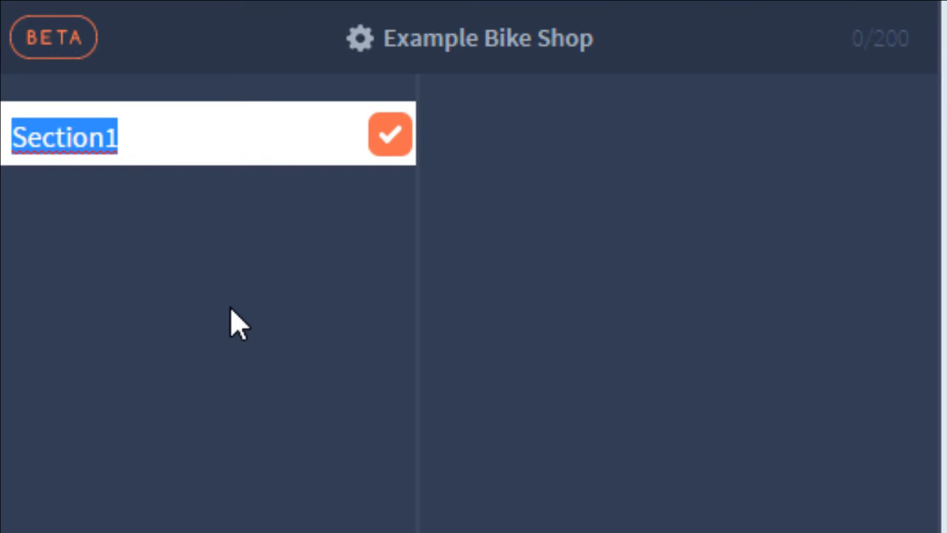
pyautogui.write('Income')
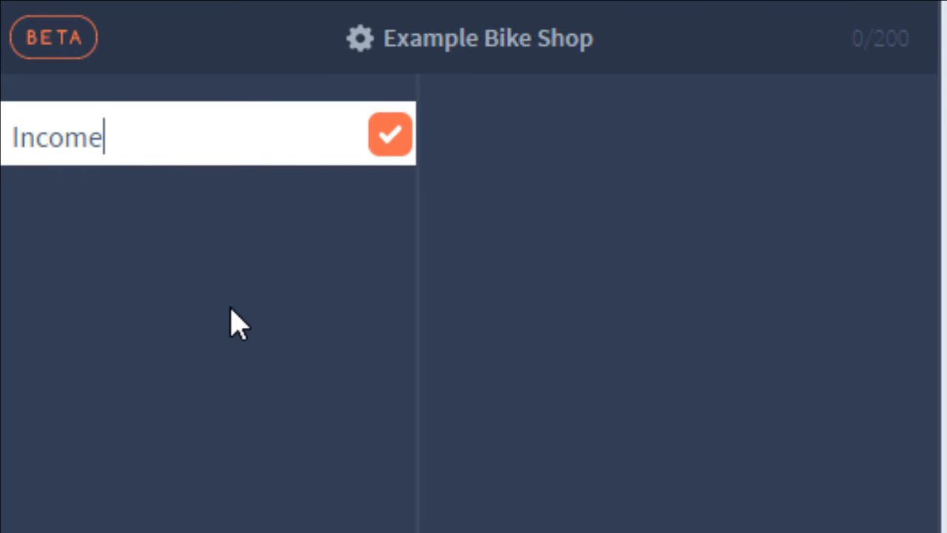
pyautogui.click(391, 134)
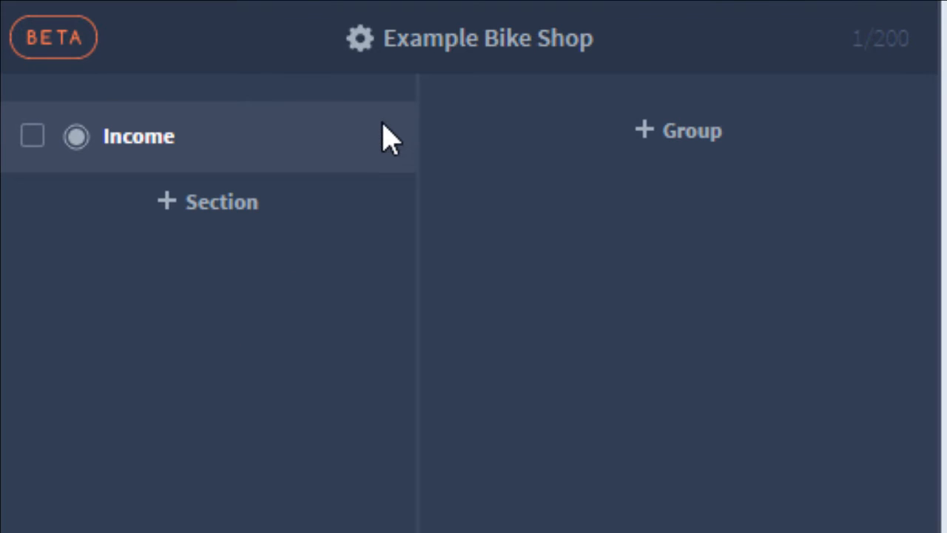
pyautogui.click(242, 209)
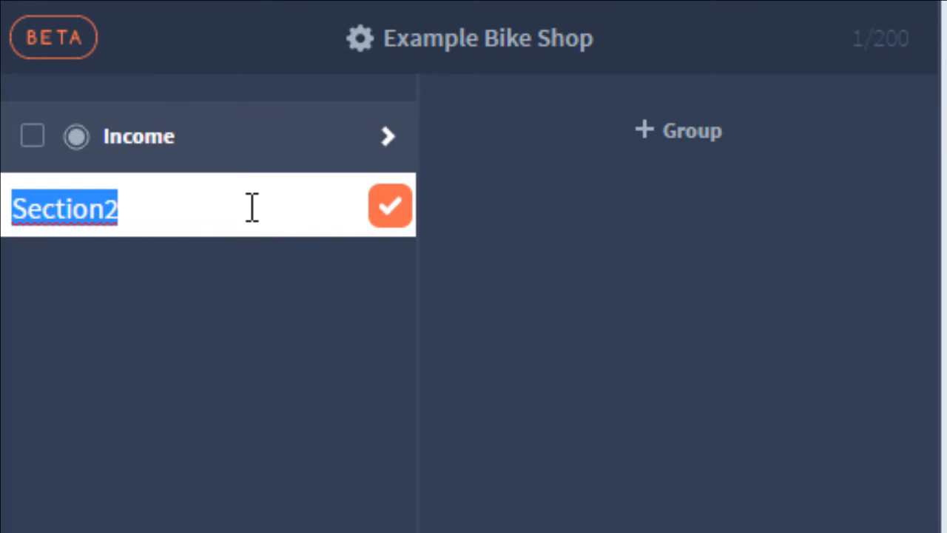
pyautogui.write('Costs')
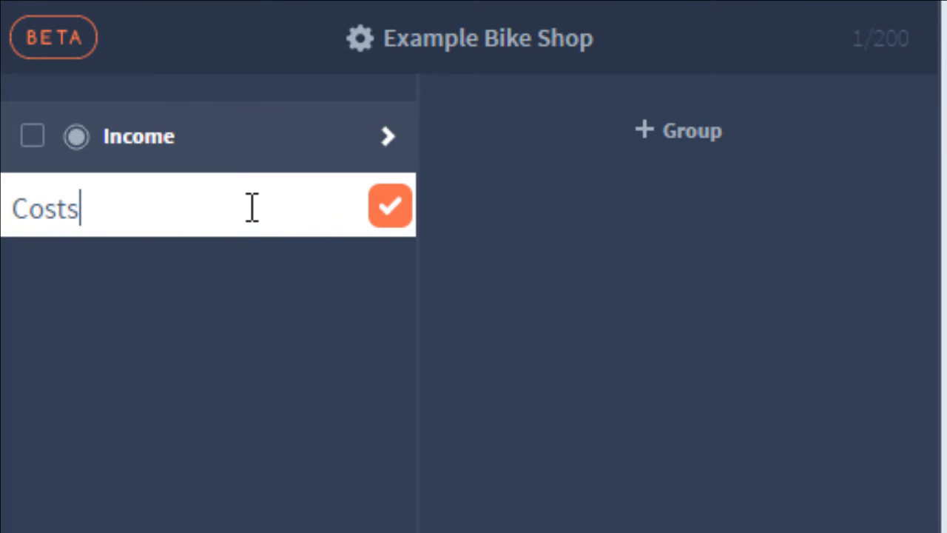
pyautogui.click(392, 209)
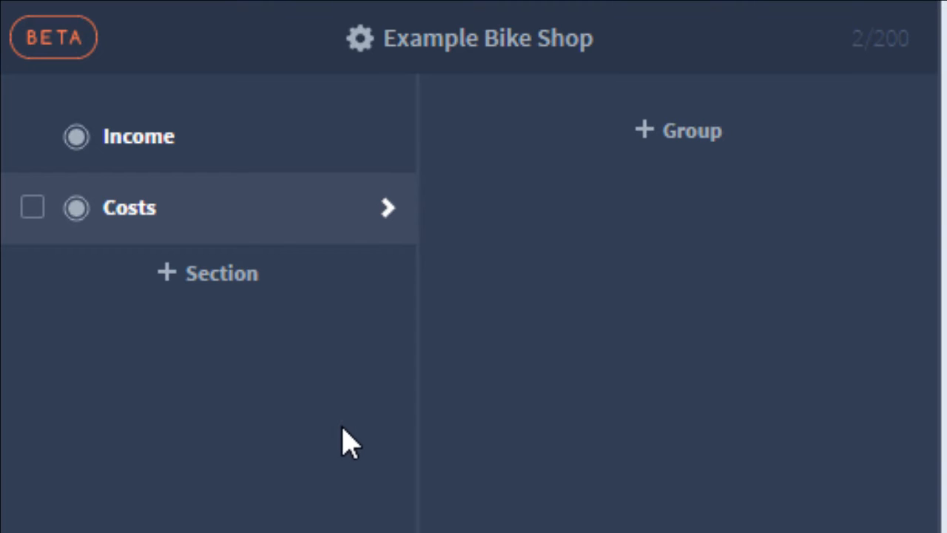
# Rename the Income section to Bike Sales.
pyautogui.doubleClick(148, 137)
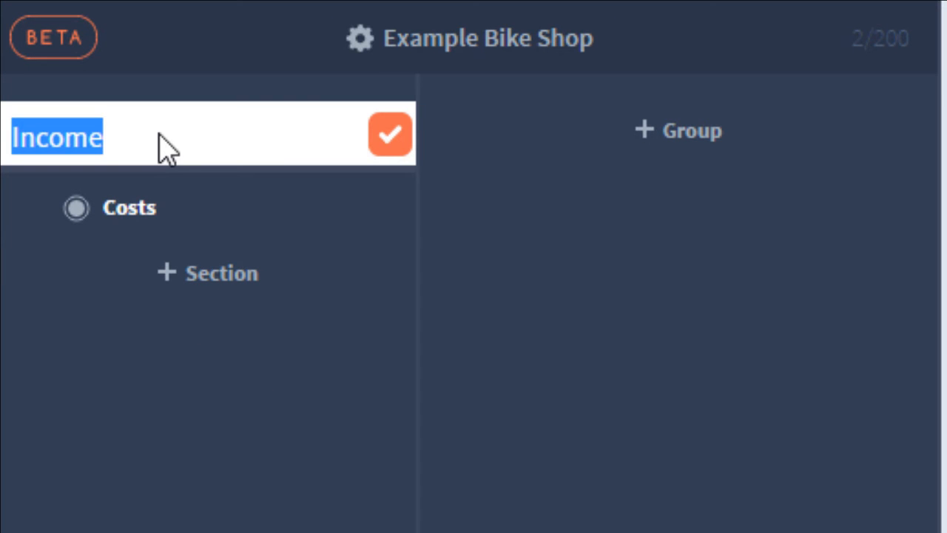
pyautogui.write('Bike Sales')
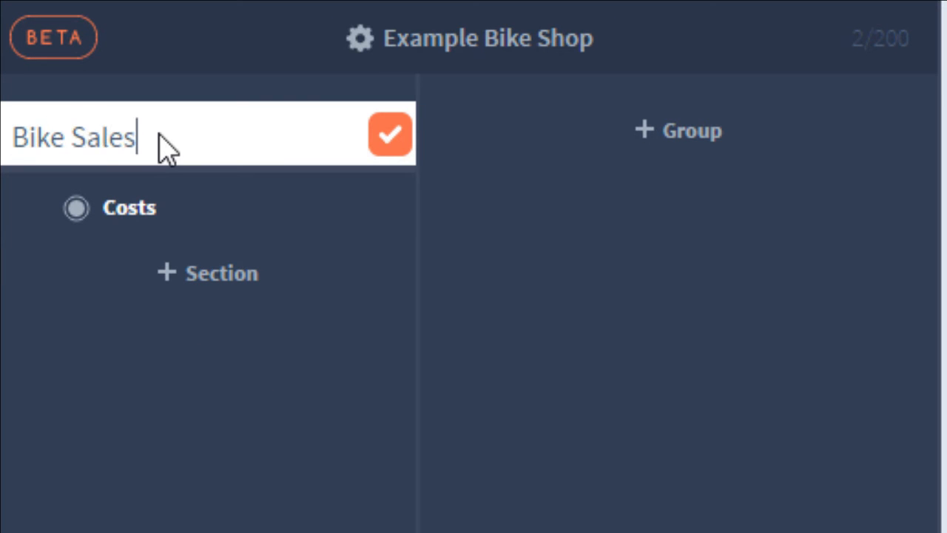
pyautogui.click(385, 148)
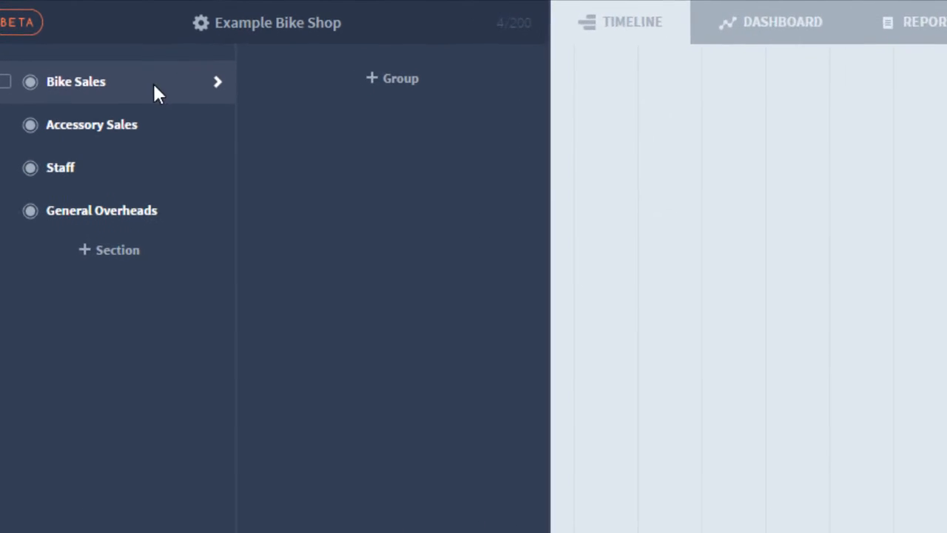
# Create the groups 'Brand 1' and 'Brand 2' inside the Bike Sales section.
pyautogui.click(423, 84)
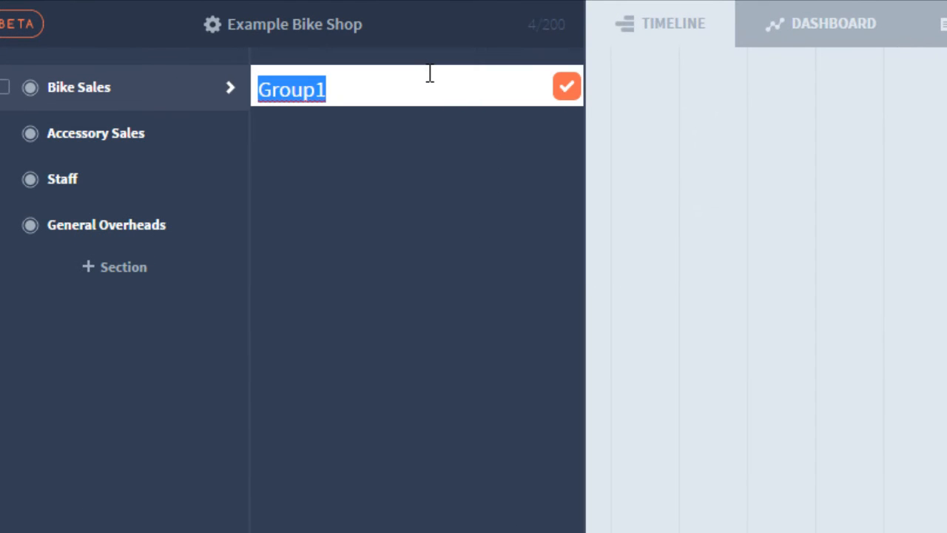
pyautogui.write('Brand 1')
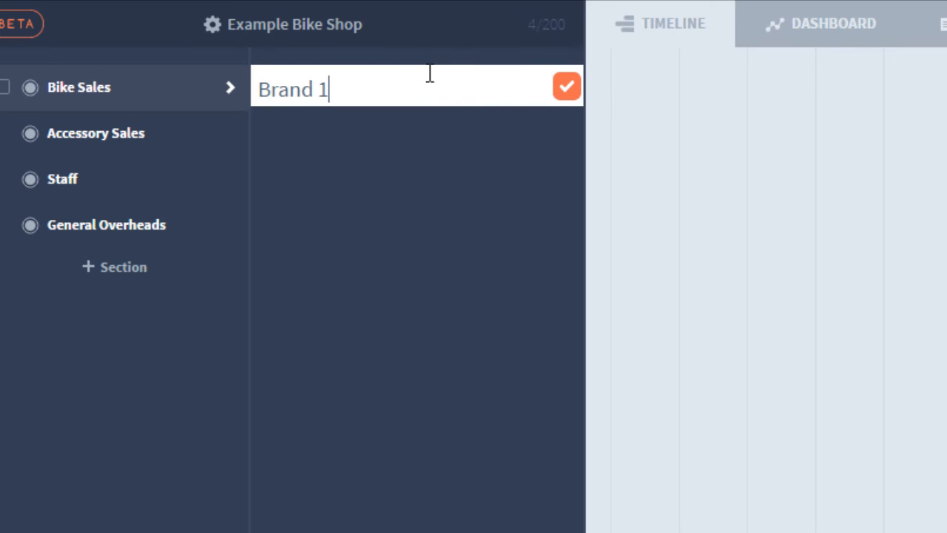
pyautogui.click(566, 87)
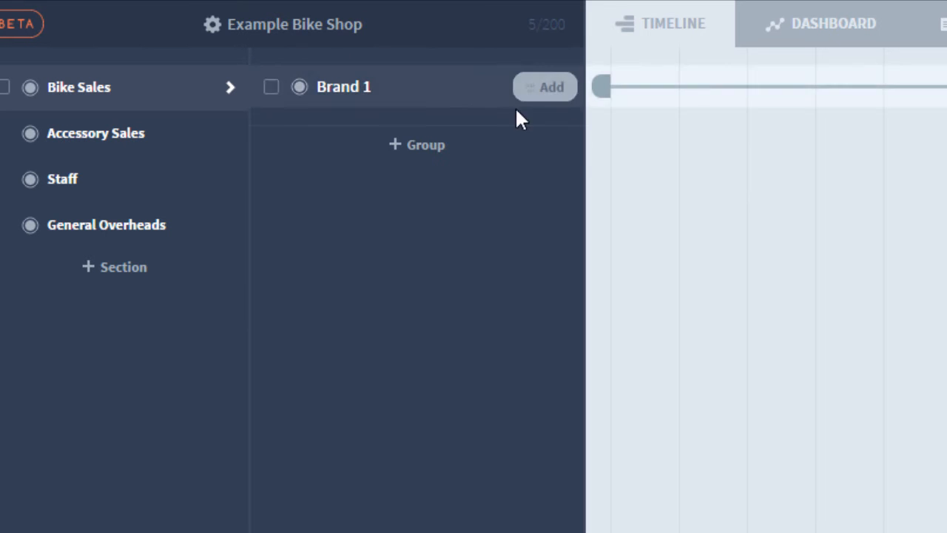
pyautogui.click(434, 147)
pyautogui.write('Brand 2')
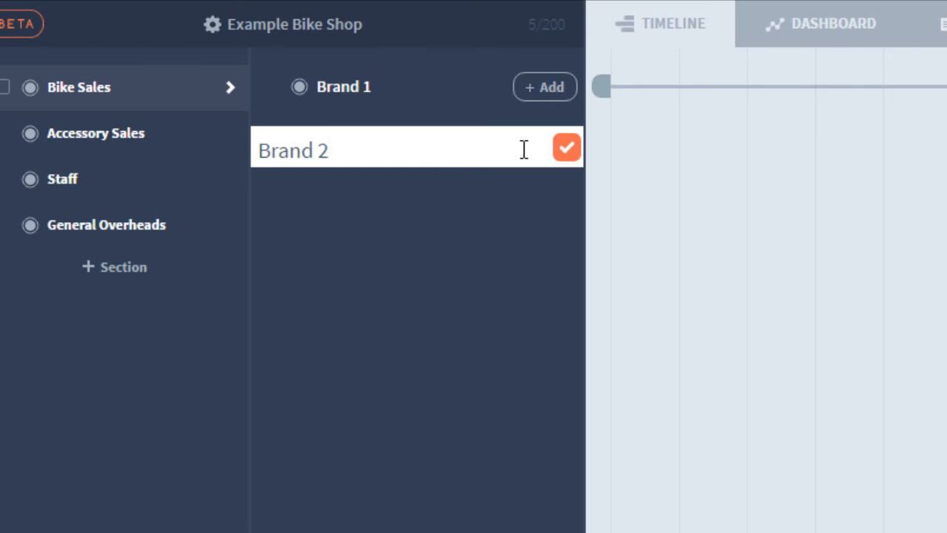
pyautogui.click(565, 148)
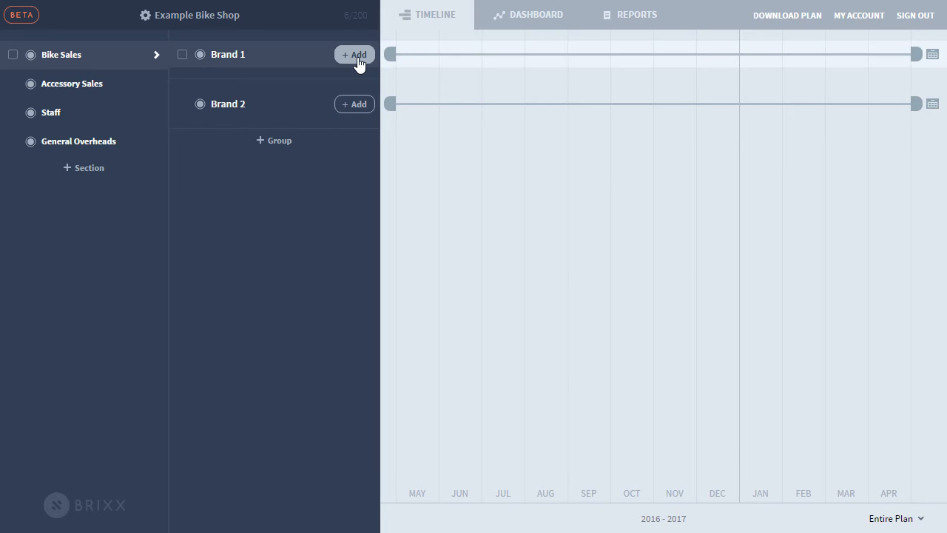
# Add income items Entry Level, Intermediate Level and Advanced Level under Brand 1.
pyautogui.click(358, 60)
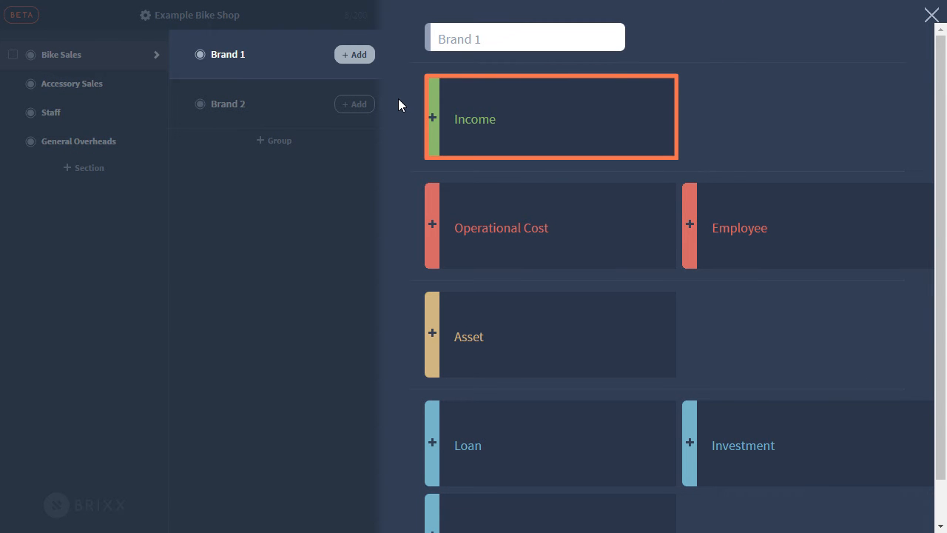
pyautogui.moveTo(488, 146)
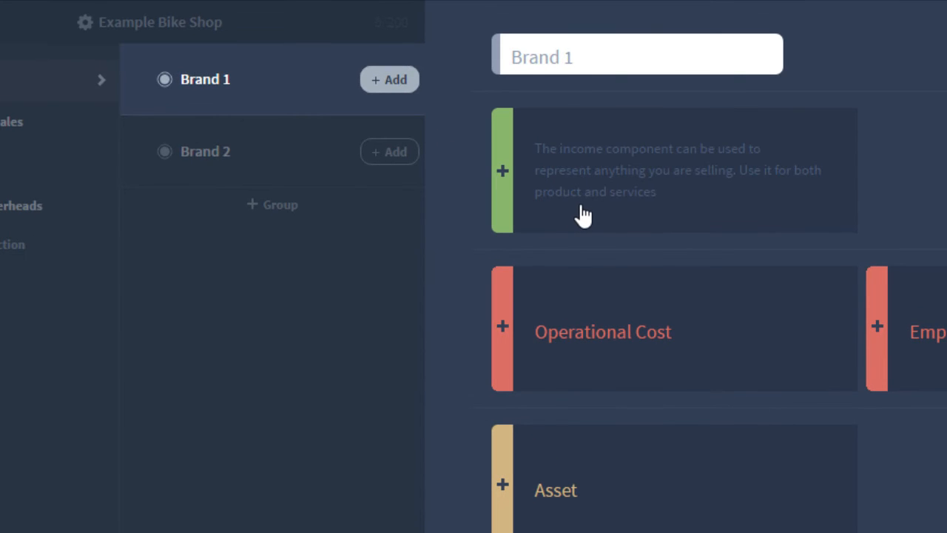
pyautogui.click(586, 214)
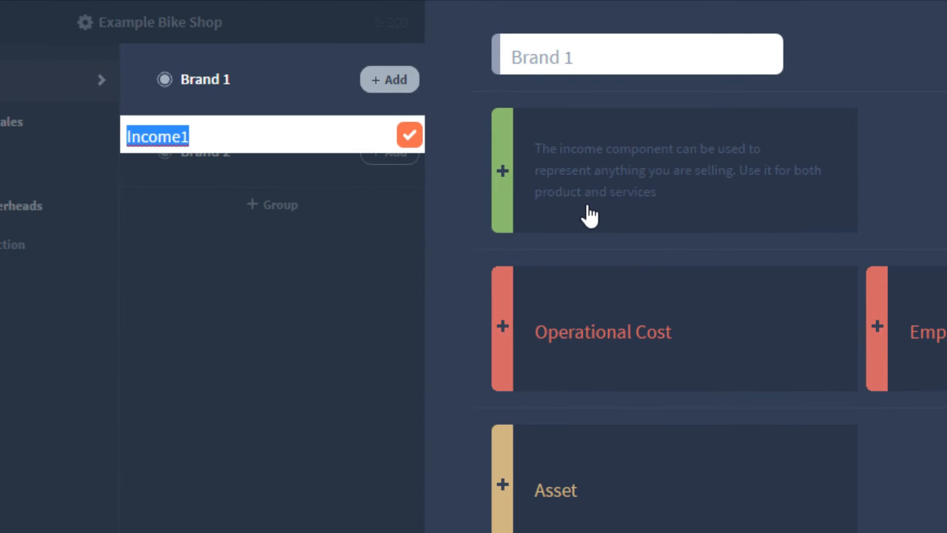
pyautogui.write('Entry Level')
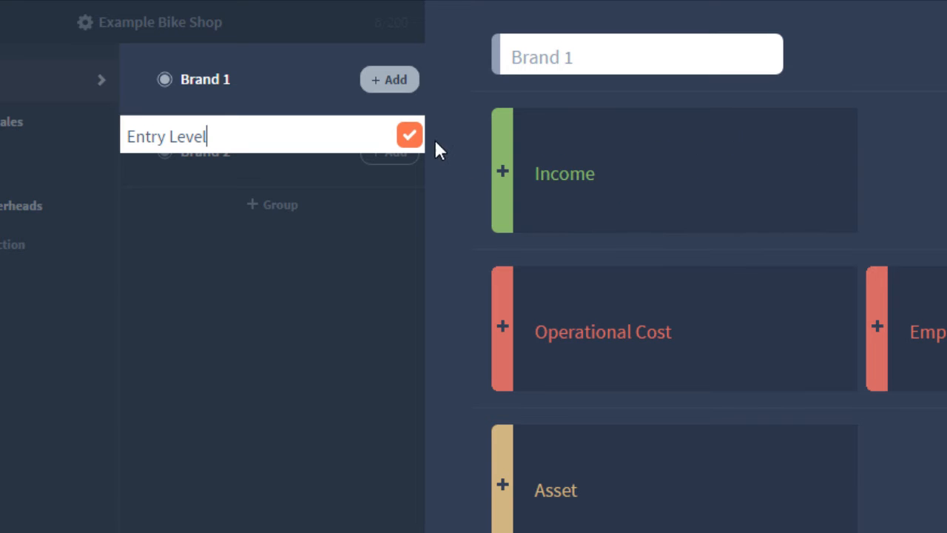
pyautogui.click(415, 141)
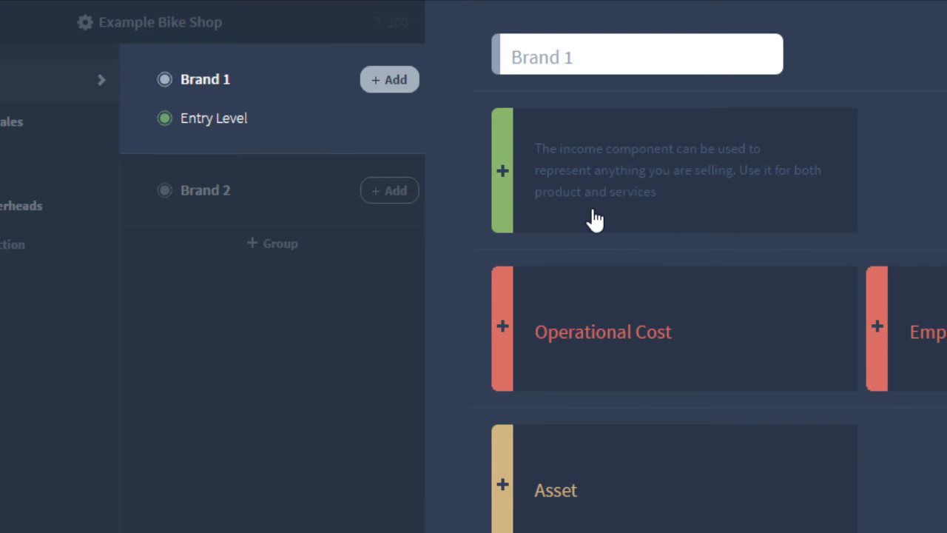
pyautogui.click(590, 218)
pyautogui.press('BackSpace')
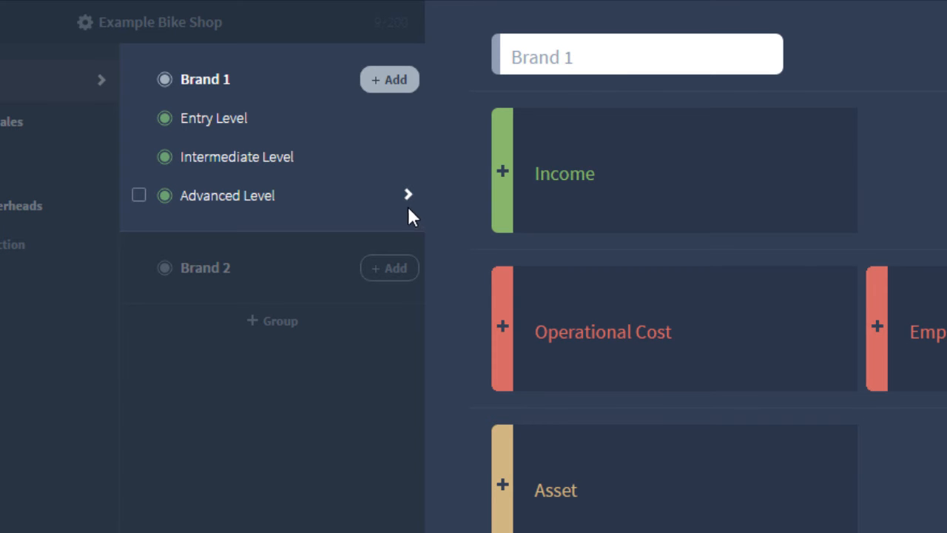
pyautogui.click(384, 88)
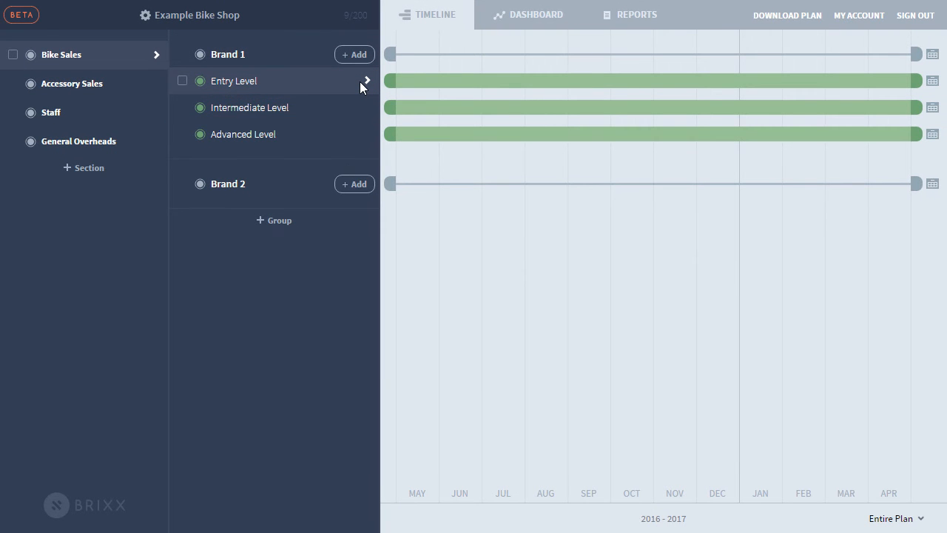
# In Entry Level's settings, check the sell-price help and choose 'Enter income as an amount per Unit'.
pyautogui.click(359, 81)
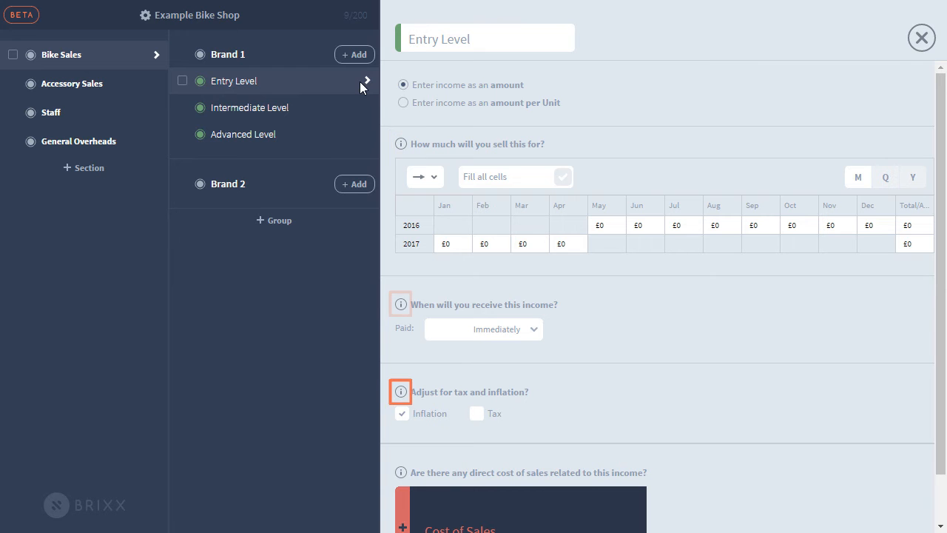
pyautogui.click(402, 145)
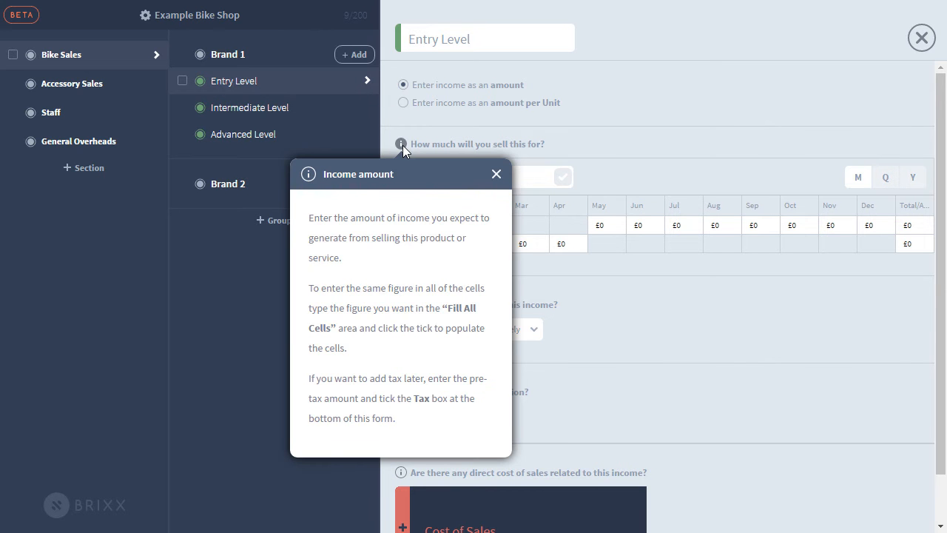
pyautogui.click(402, 145)
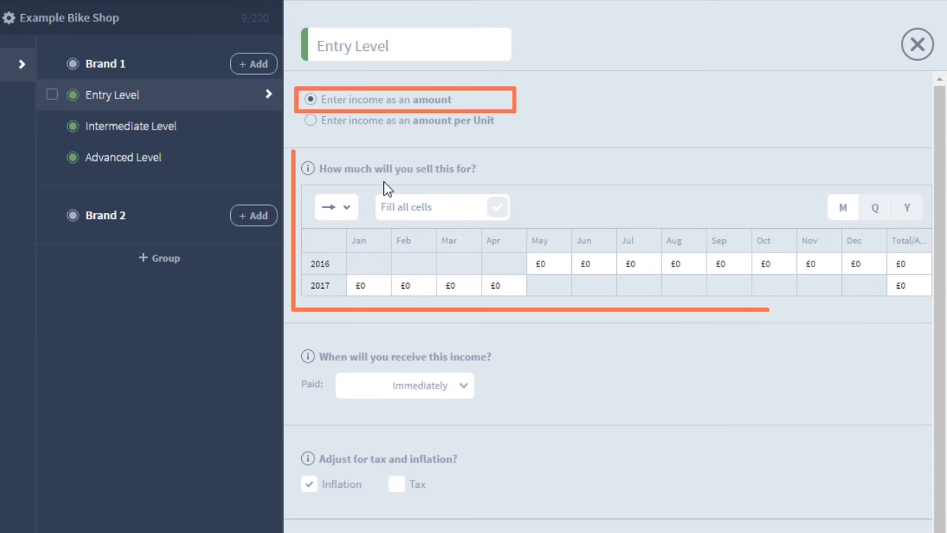
pyautogui.click(310, 122)
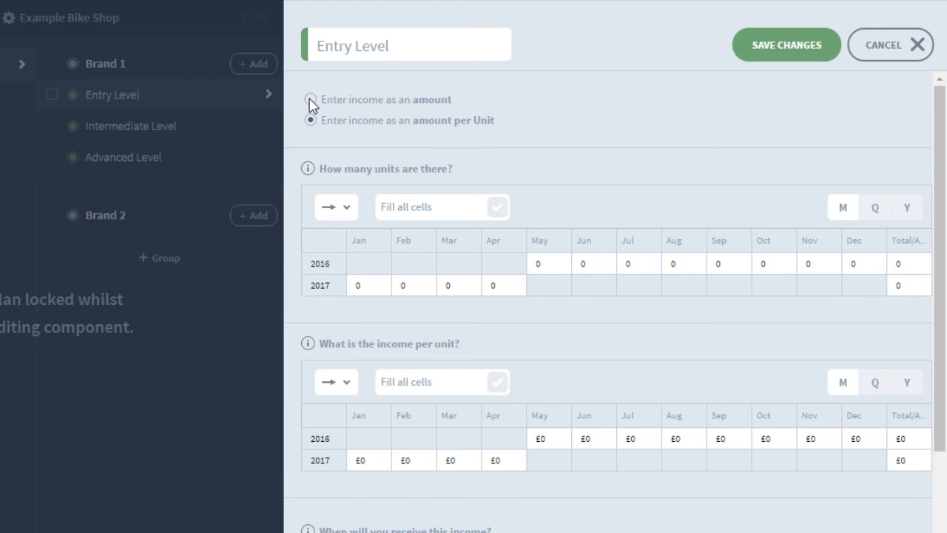
# Return to amount entry and enter £1000, £2000 and £3000 for May–July 2016.
pyautogui.click(310, 100)
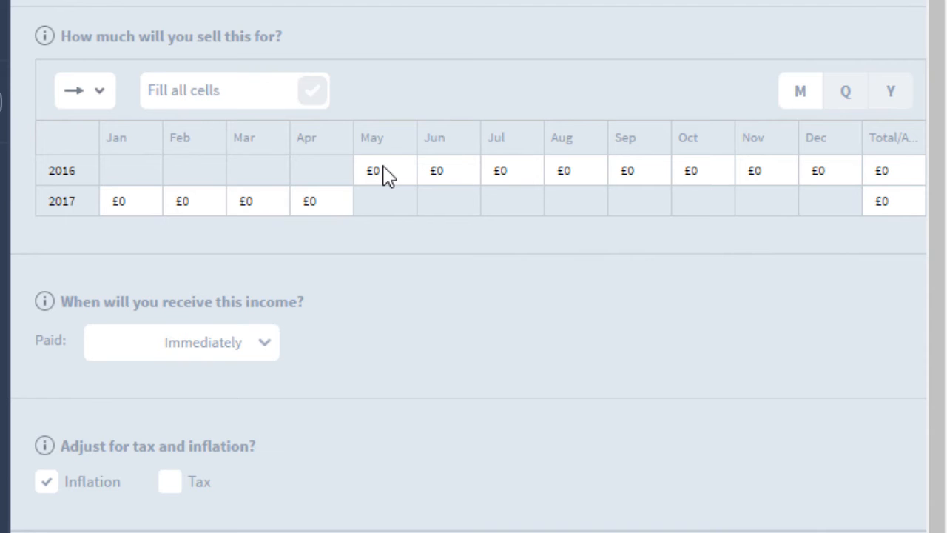
pyautogui.click(385, 170)
pyautogui.write('1000')
pyautogui.press('Tab')
pyautogui.write('2000')
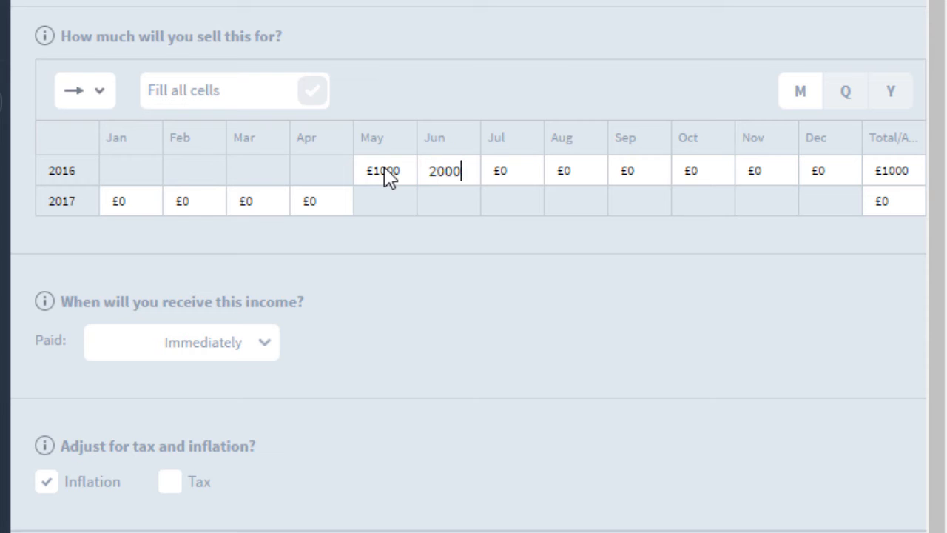
pyautogui.press('Tab')
pyautogui.write('000')
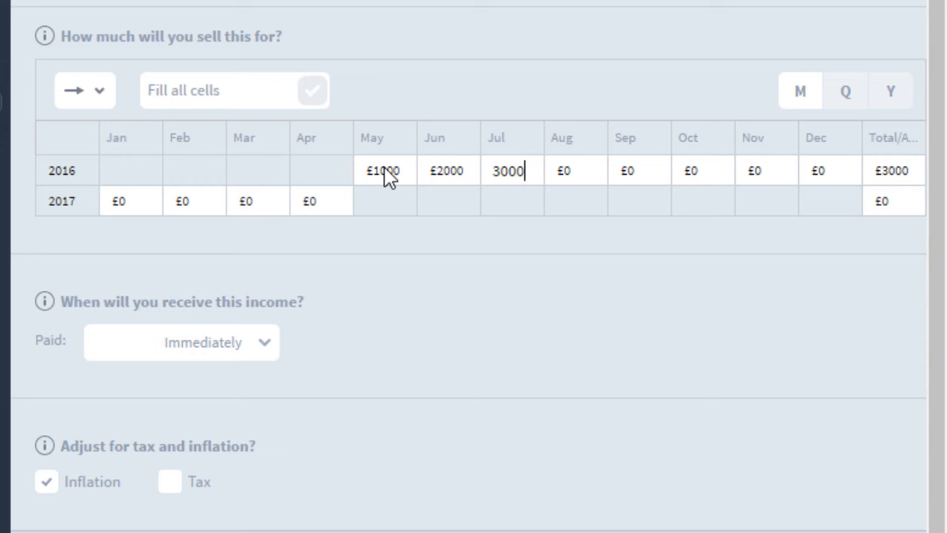
pyautogui.press('Tab')
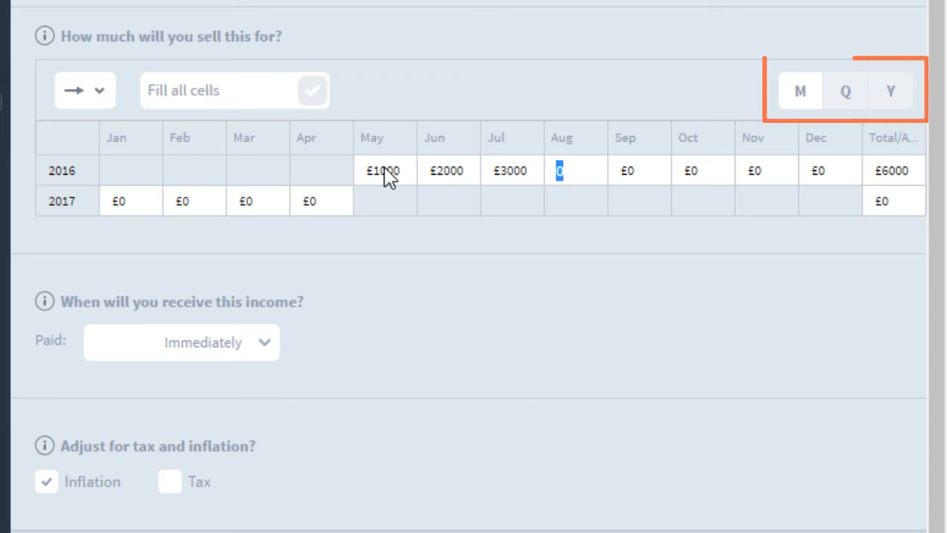
# View the sales grid by quarter, then by year, then back to monthly columns.
pyautogui.click(842, 100)
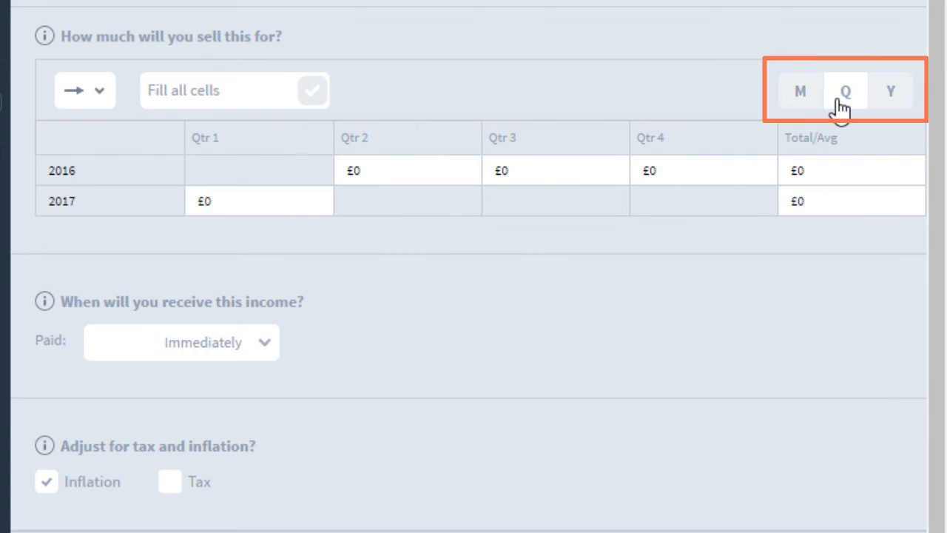
pyautogui.click(891, 105)
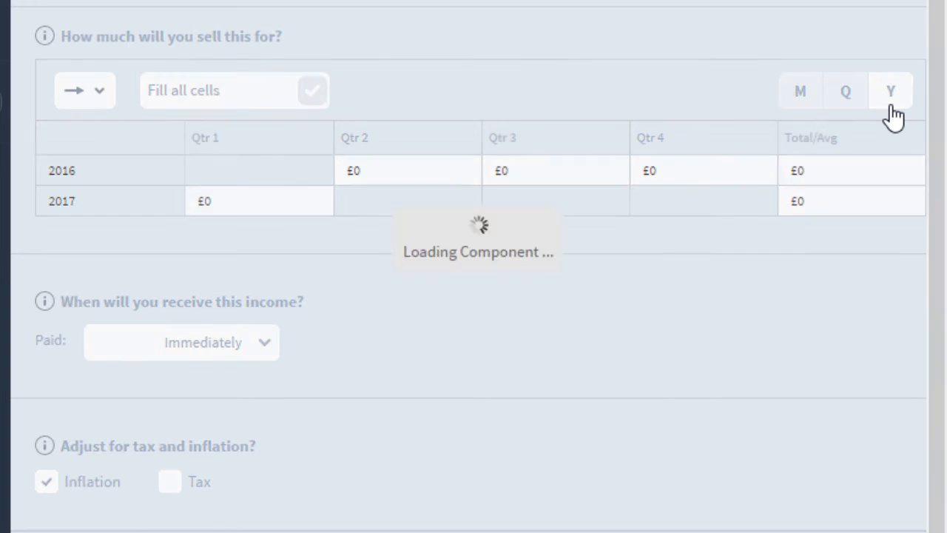
pyautogui.click(801, 92)
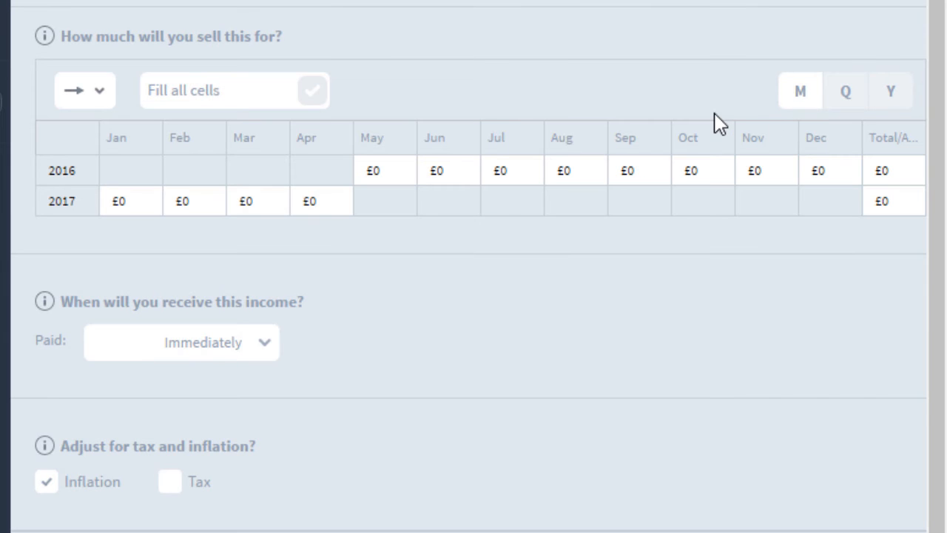
# Enter 100000 for October 2016, then fill every month with £4000.
pyautogui.click(707, 182)
pyautogui.write('100')
pyautogui.write('0000')
pyautogui.click(702, 239)
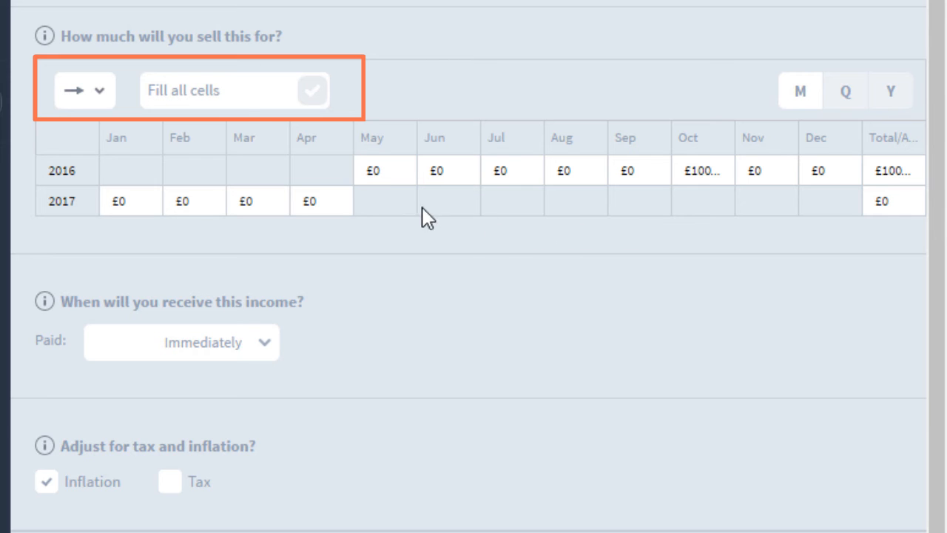
pyautogui.click(234, 97)
pyautogui.write('4')
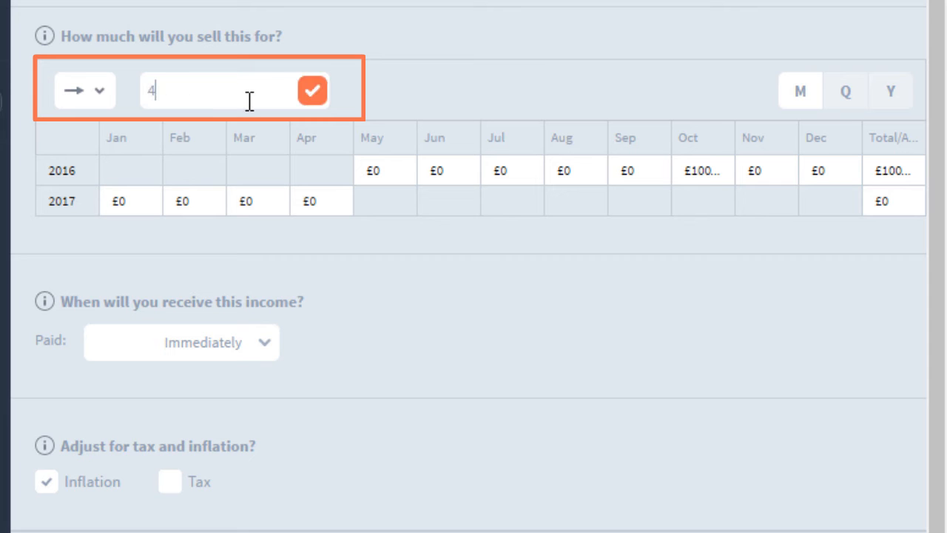
pyautogui.write('000')
pyautogui.click(312, 92)
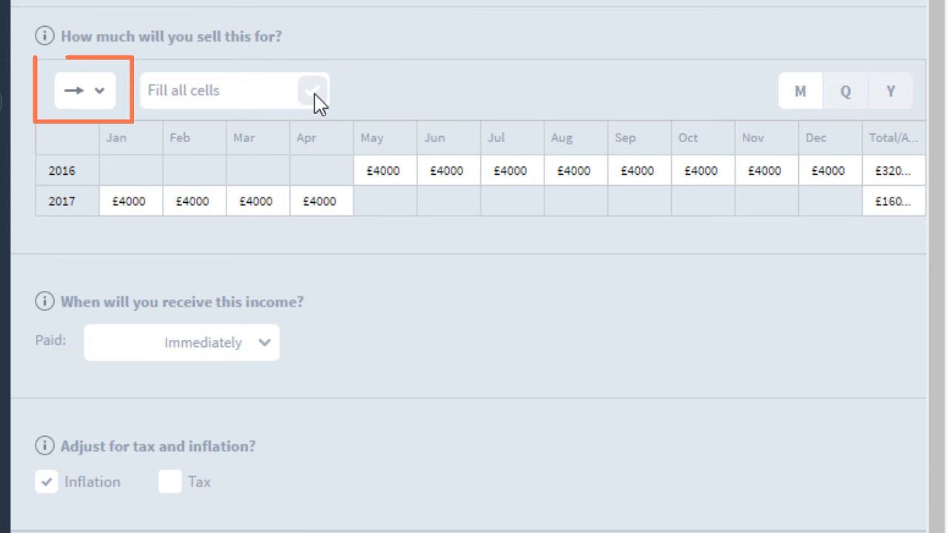
# Apply a growth curve starting at £5000 and growing 10% each month.
pyautogui.click(99, 91)
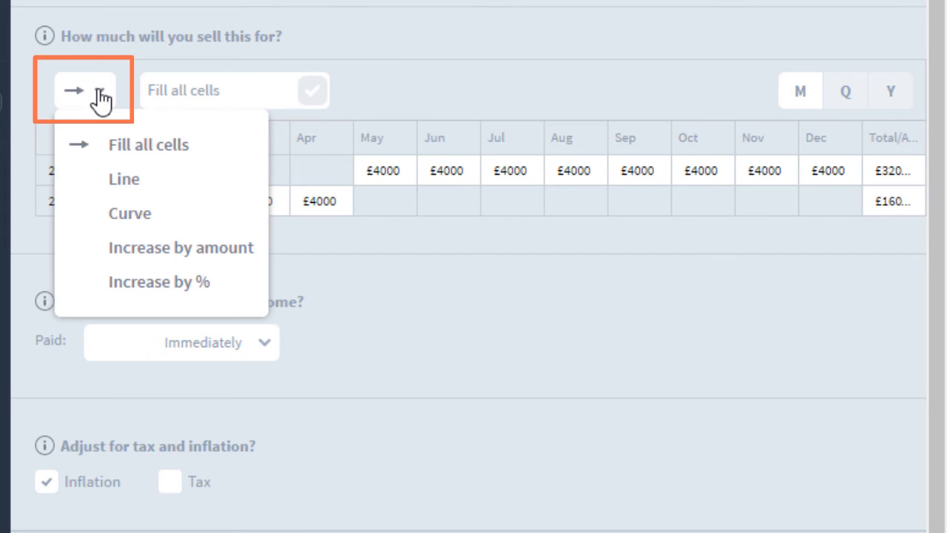
pyautogui.click(188, 214)
pyautogui.click(199, 99)
pyautogui.write('5000')
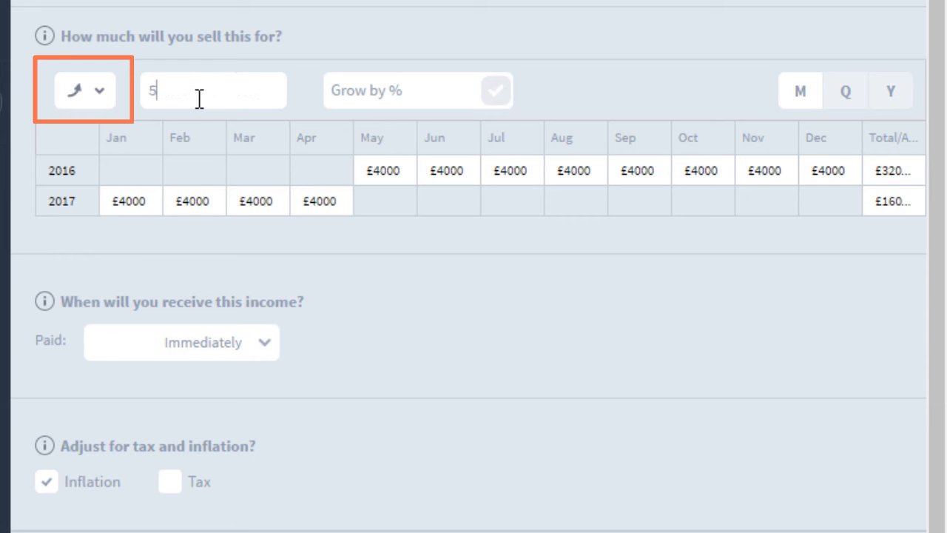
pyautogui.click(398, 91)
pyautogui.write('10')
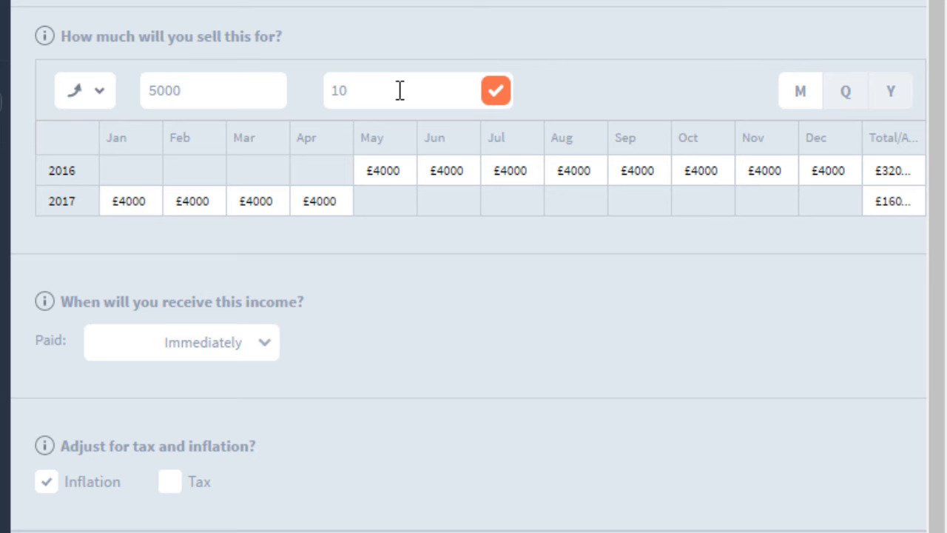
pyautogui.click(495, 92)
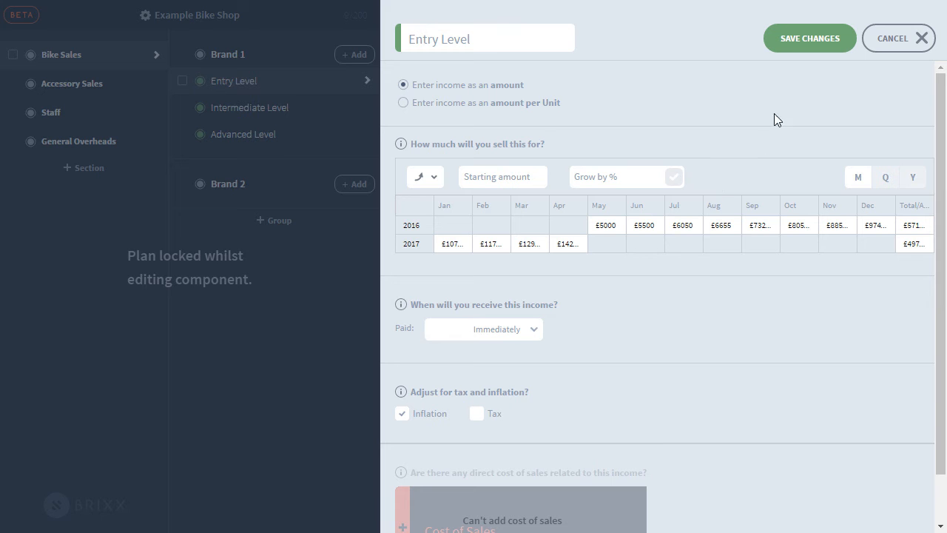
# Save Entry Level's £5000 start with 10% monthly growth.
pyautogui.click(798, 50)
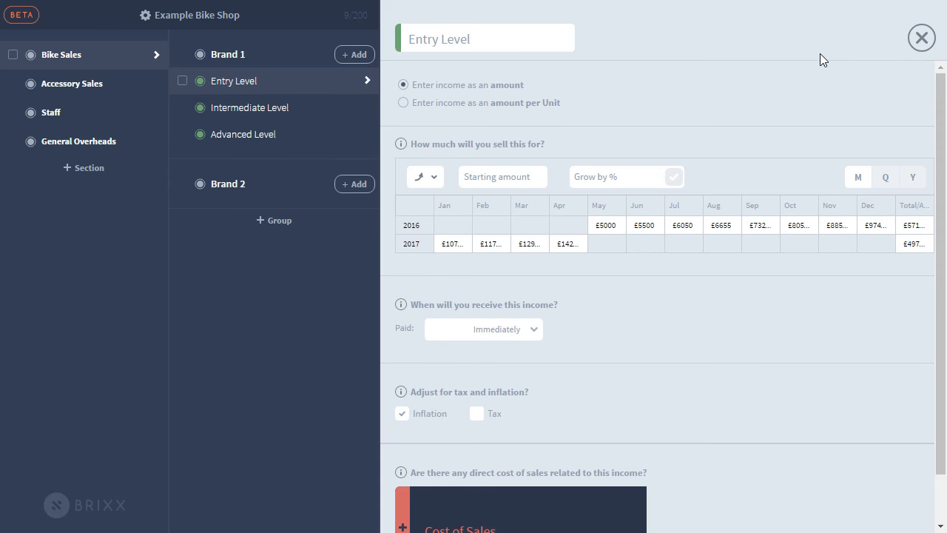
pyautogui.scroll(-1, 945, 188)
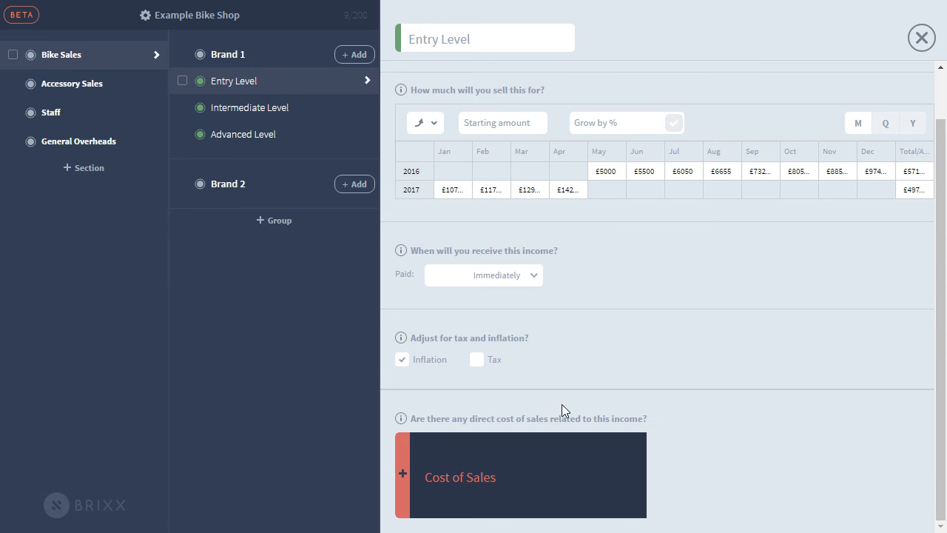
# Add a cost of sales item under Entry Level, keeping the name Cost of Sales1.
pyautogui.click(530, 465)
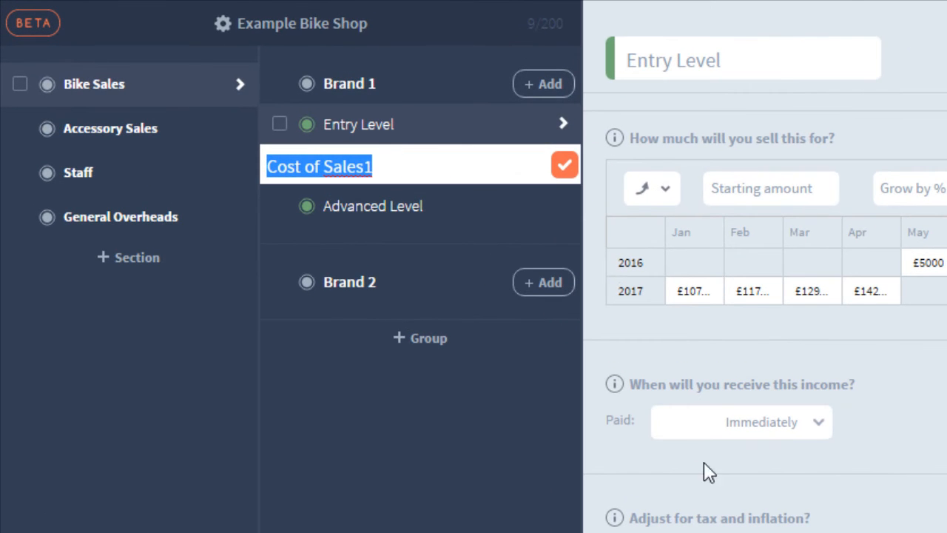
pyautogui.click(567, 167)
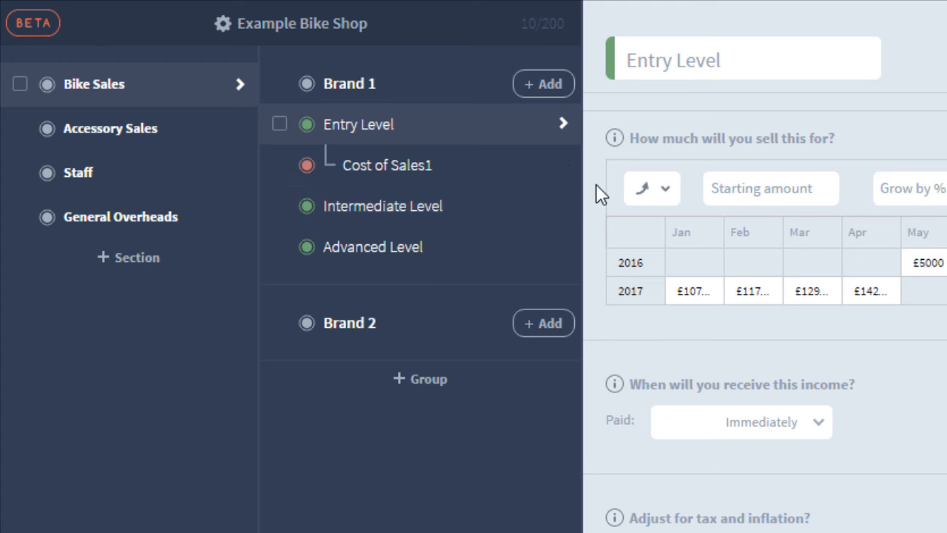
# Make Cost of Sales1 a percentage of sales, fill every month with 60%, and save.
pyautogui.click(508, 167)
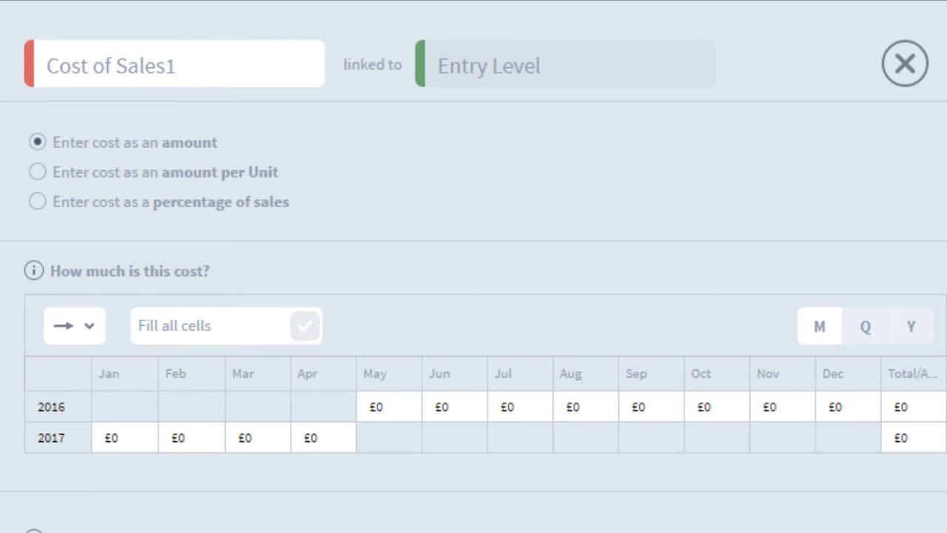
pyautogui.click(39, 174)
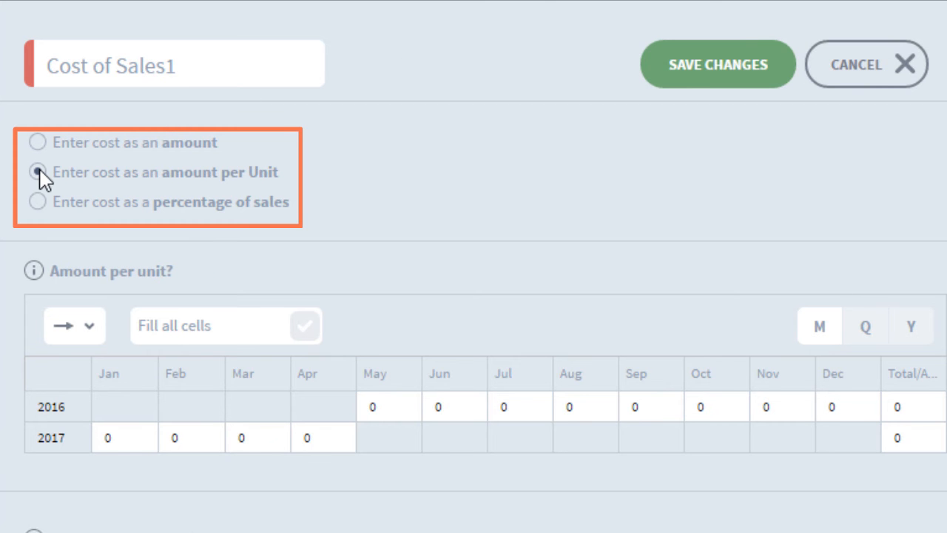
pyautogui.click(38, 202)
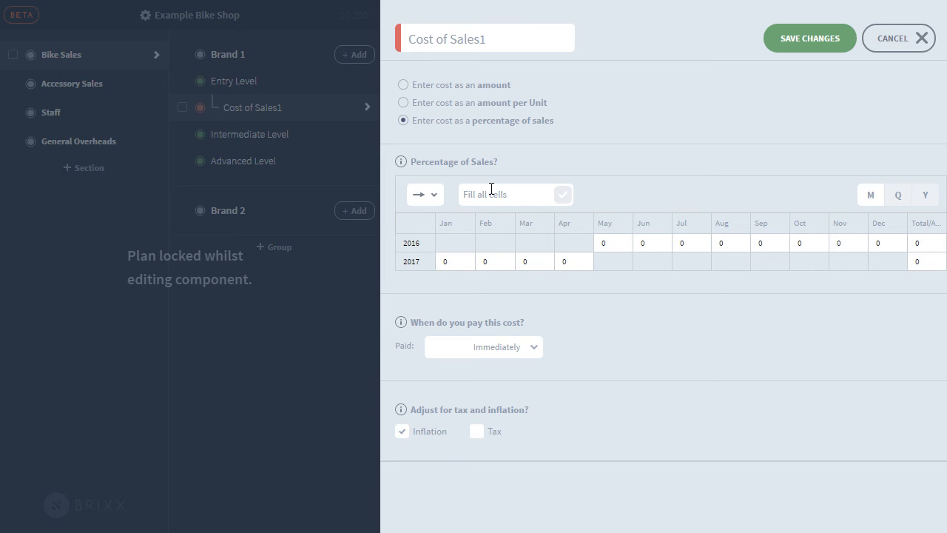
pyautogui.click(492, 189)
pyautogui.write('60')
pyautogui.click(566, 196)
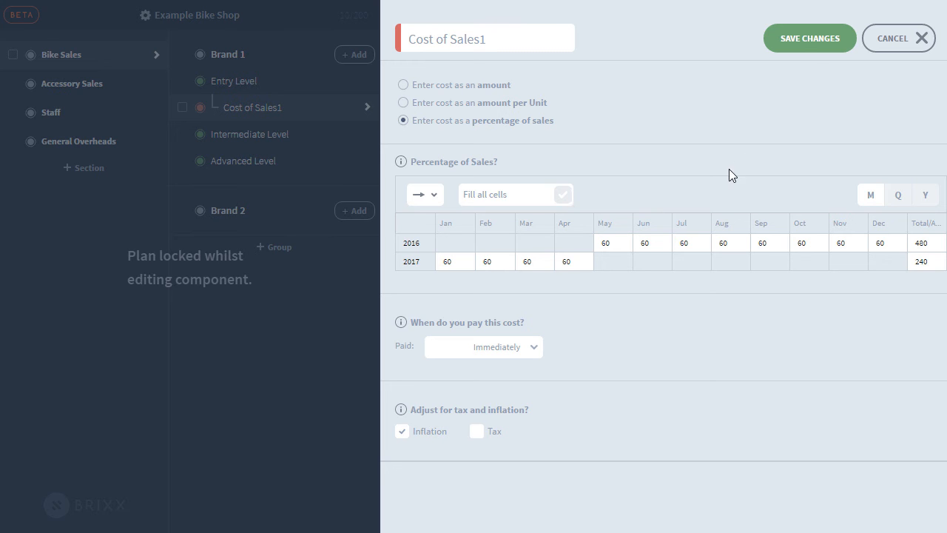
pyautogui.click(804, 44)
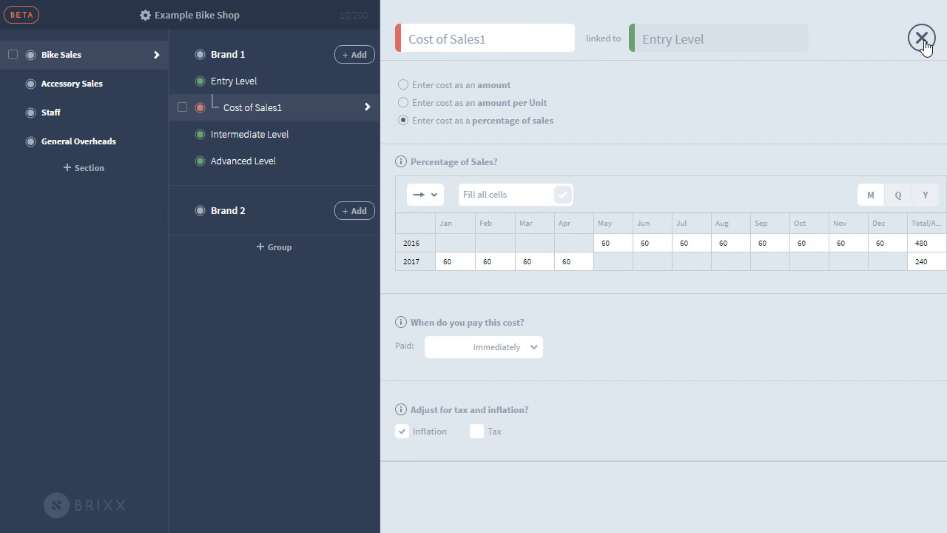
# Close the cost of sales editor, check the dashboard totals, then go back to the timeline.
pyautogui.click(921, 39)
pyautogui.click(524, 29)
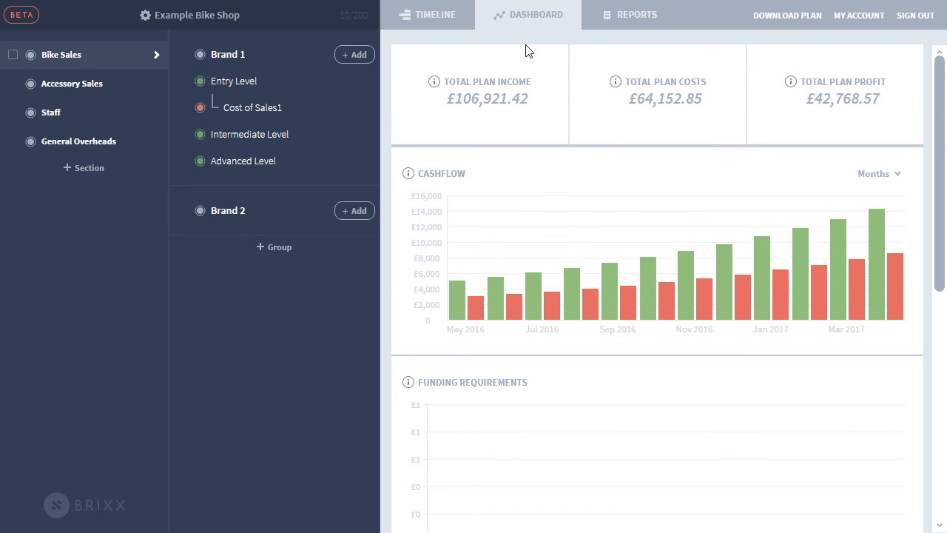
pyautogui.click(448, 30)
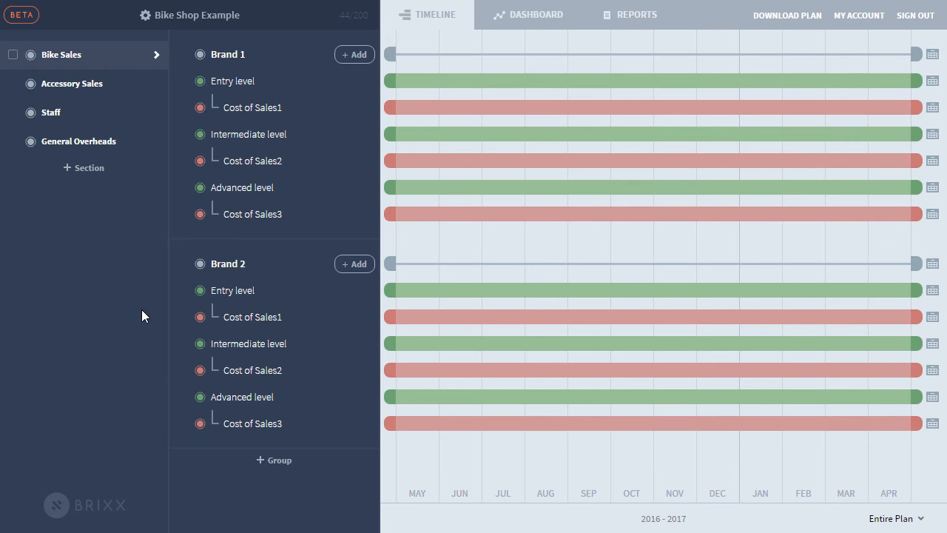
# Expand Accessory Sales, Staff, General Overheads and Bike Sales, then open the dashboard and Cashflow report.
pyautogui.click(121, 85)
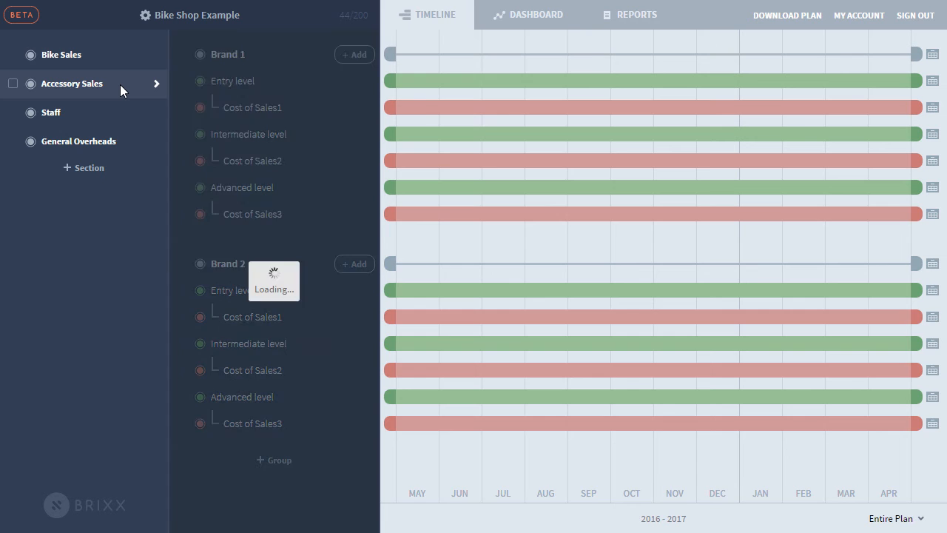
pyautogui.click(118, 112)
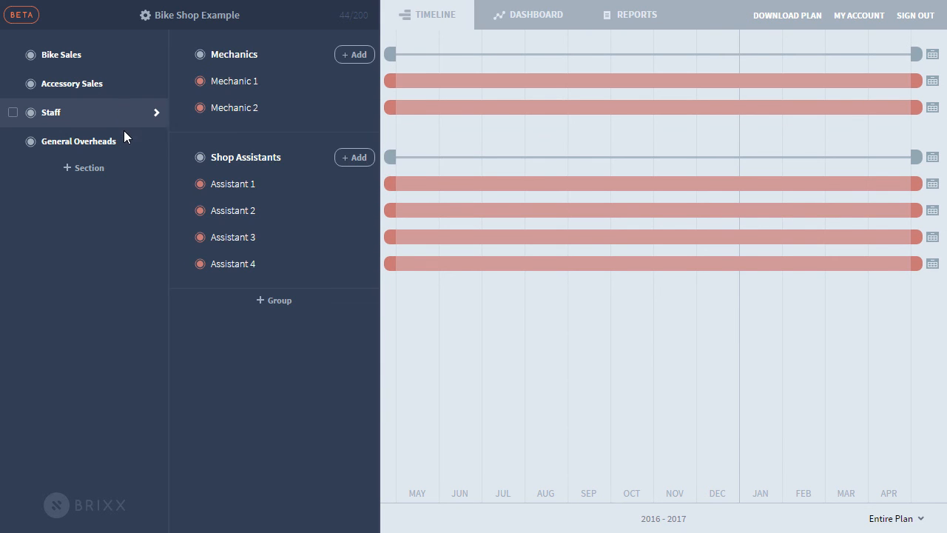
pyautogui.click(129, 142)
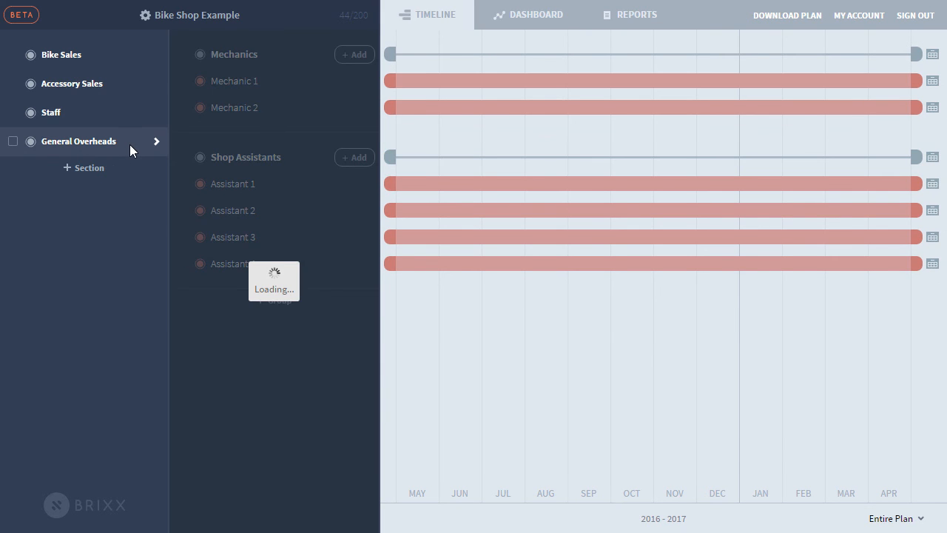
pyautogui.click(118, 61)
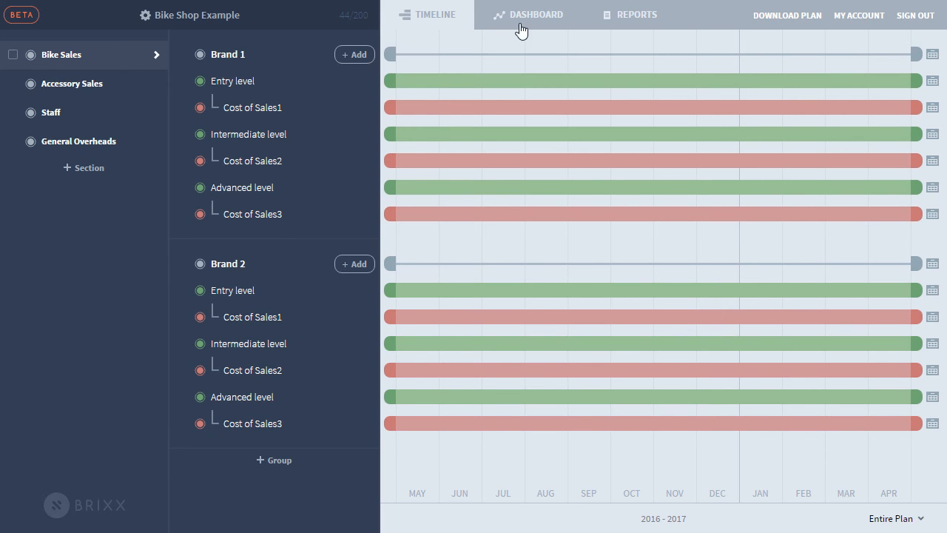
pyautogui.click(533, 19)
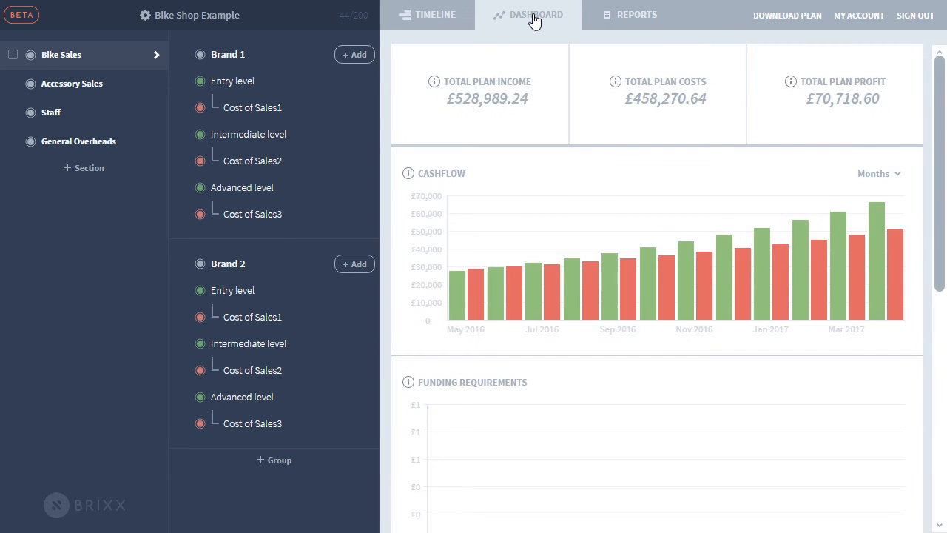
pyautogui.click(637, 28)
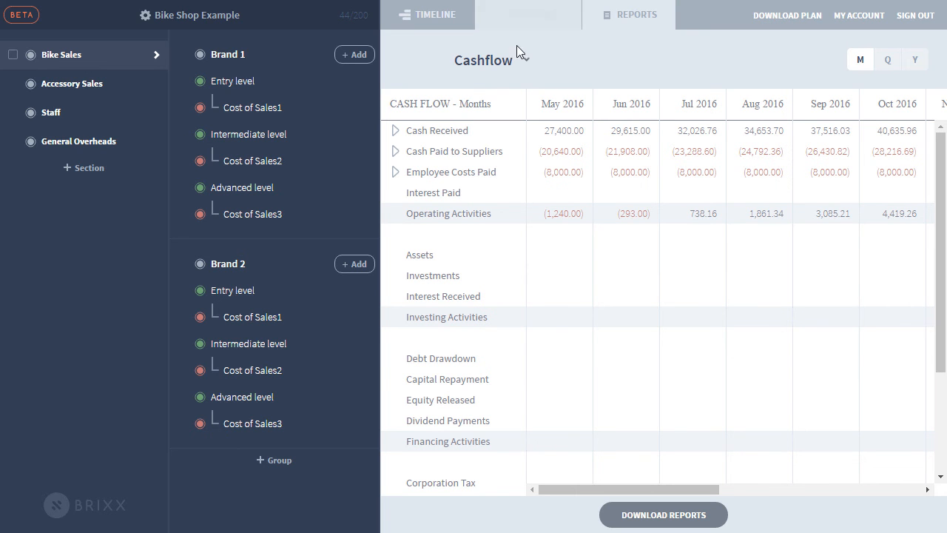
# Expand Cash Received, Bike Sales and Brand 1 in the cashflow, collapse Brand 1, and return to the timeline.
pyautogui.click(395, 131)
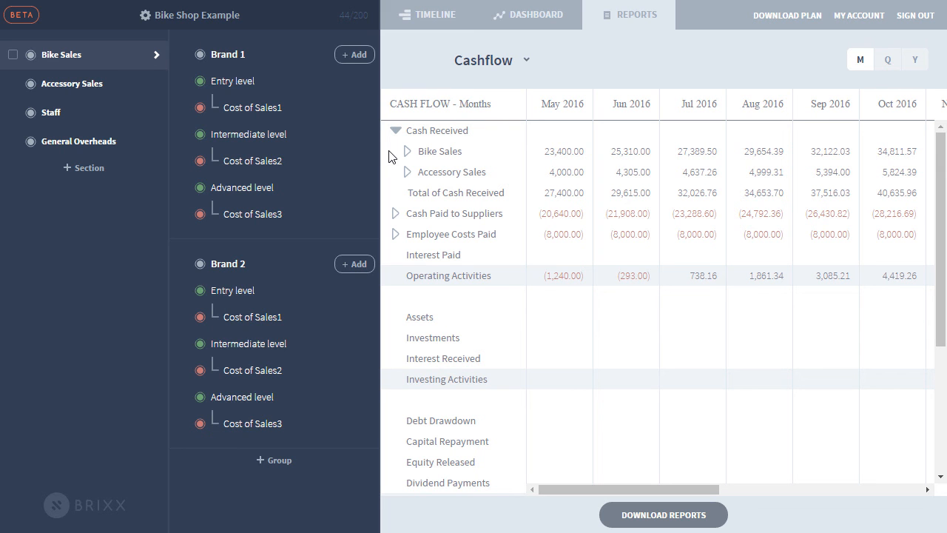
pyautogui.click(407, 151)
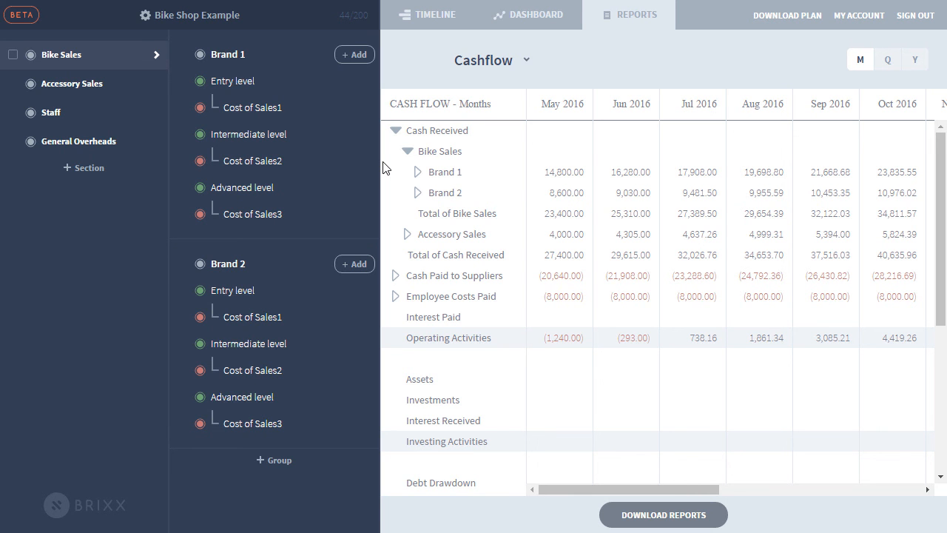
pyautogui.click(418, 174)
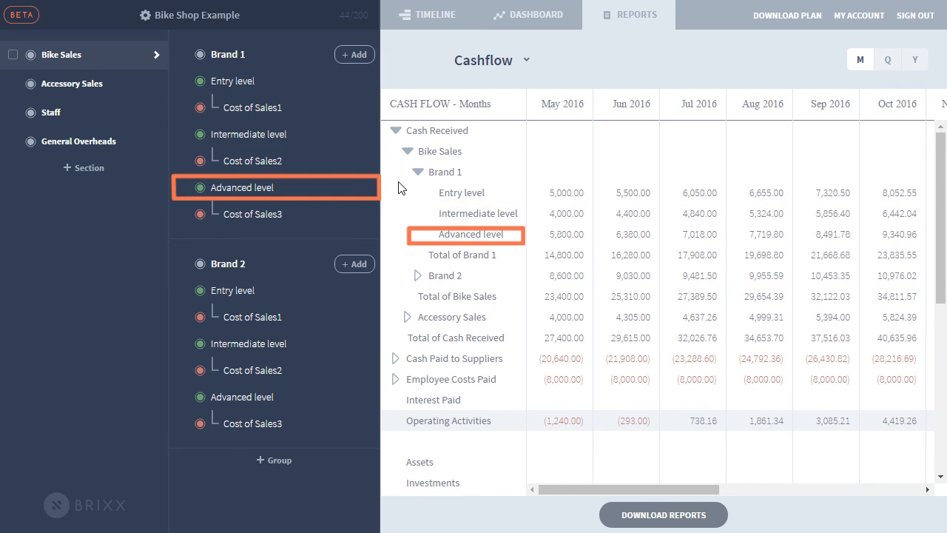
pyautogui.click(417, 173)
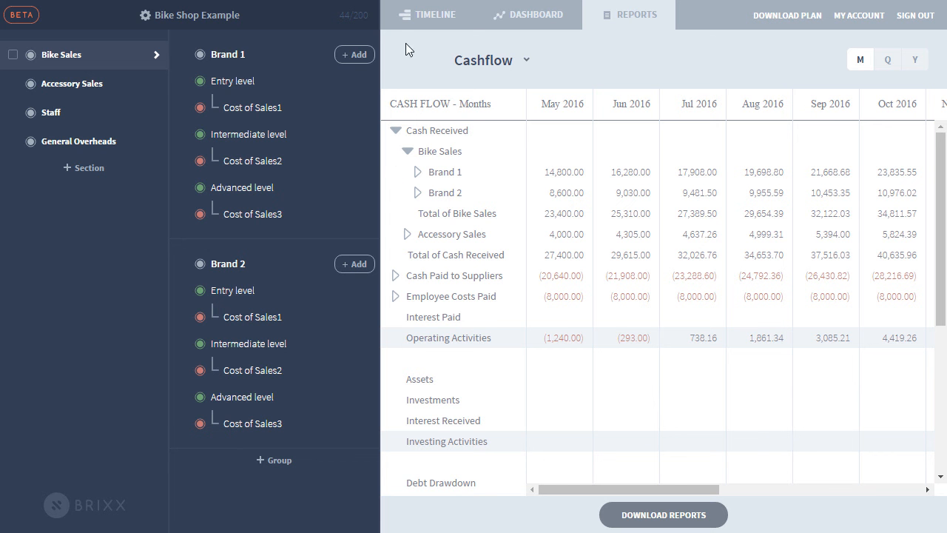
pyautogui.click(423, 31)
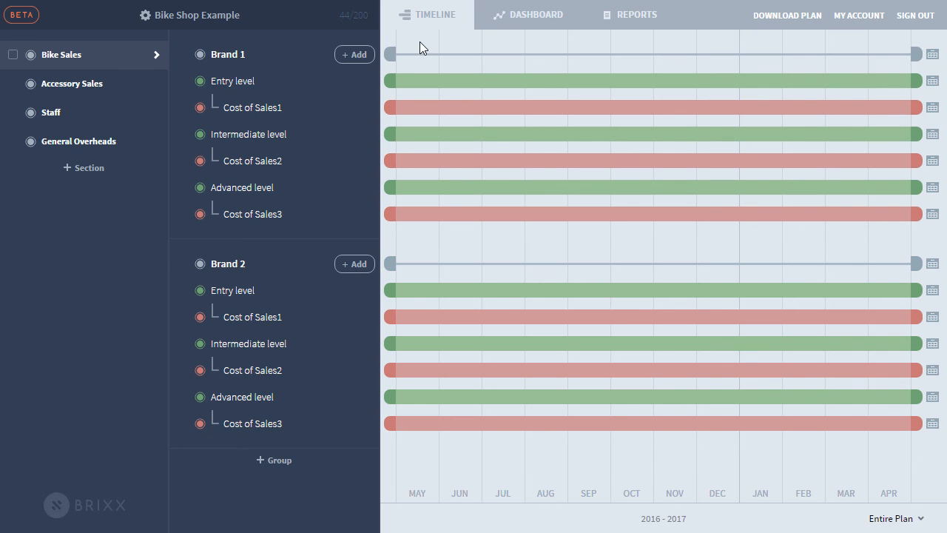
# Move Brand 2's start to January 2017 and recheck the dashboard and Cashflow report (May 2016: 18,800.00).
pyautogui.moveTo(390, 265); pyautogui.dragTo(469, 265)
pyautogui.moveTo(734, 265); pyautogui.dragTo(734, 264)
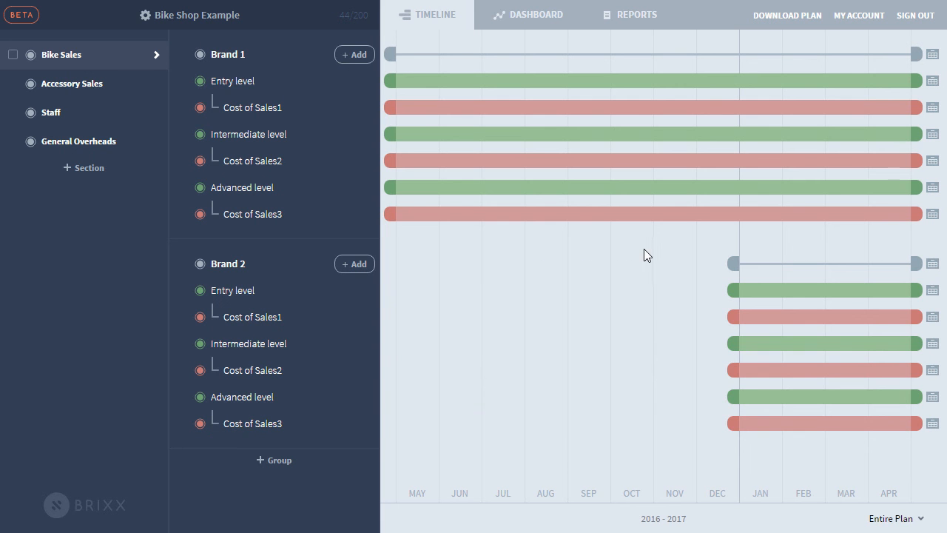
pyautogui.click(504, 22)
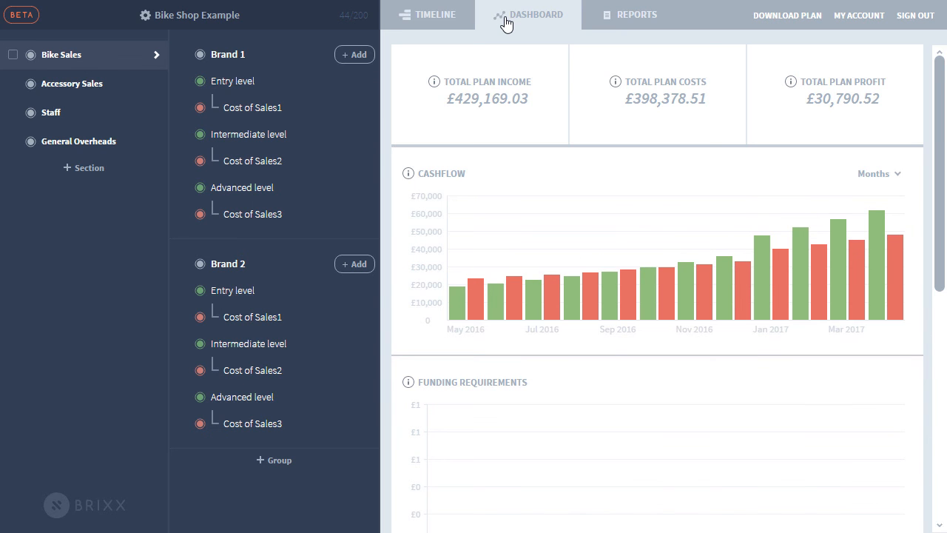
pyautogui.click(628, 27)
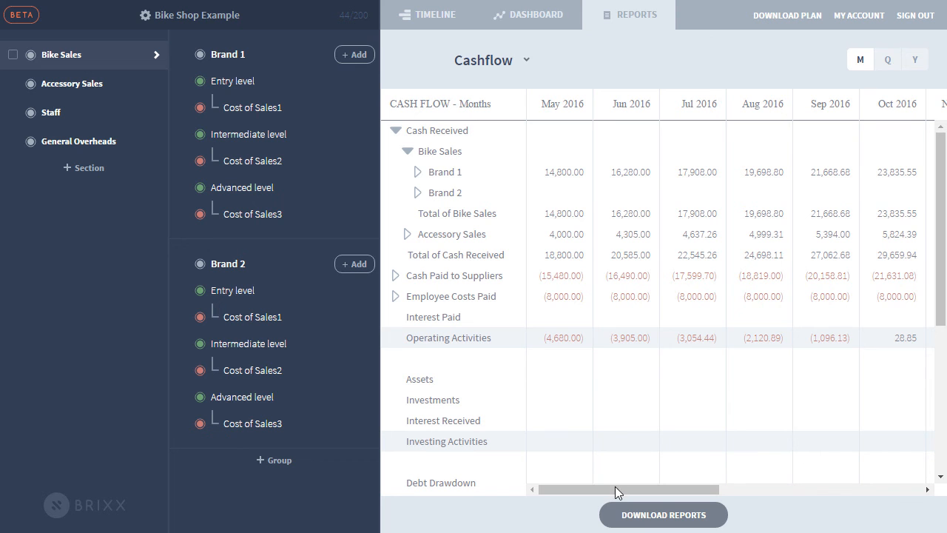
pyautogui.moveTo(615, 486); pyautogui.dragTo(591, 466)
pyautogui.click(201, 81)
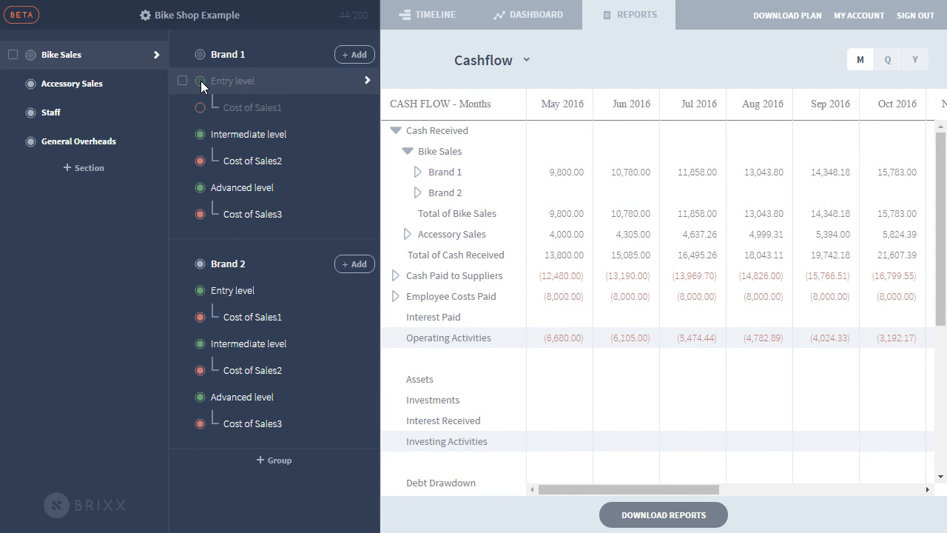
pyautogui.click(201, 81)
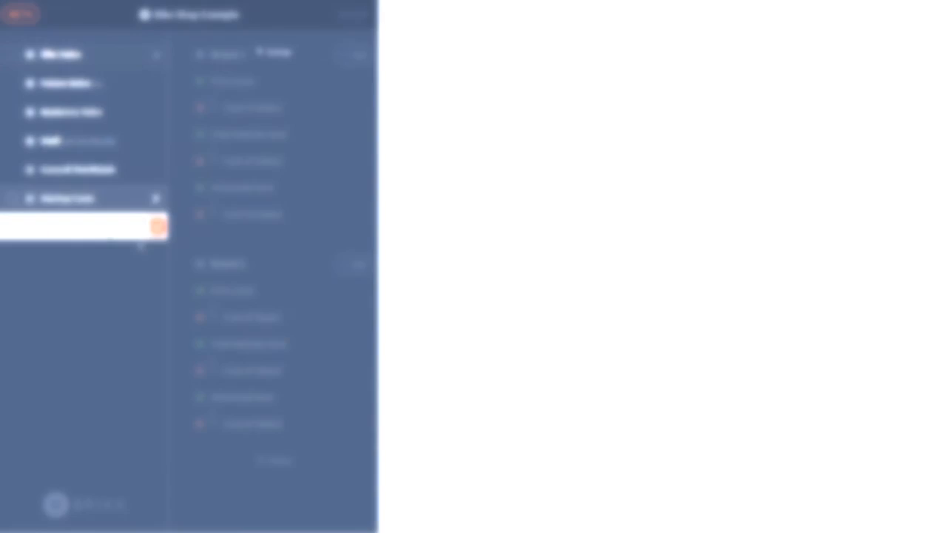
# Name the Funding Requirements section and add a new Growth Ideas section.
pyautogui.write('Funding Requirements')
pyautogui.press('Return')
pyautogui.click(110, 253)
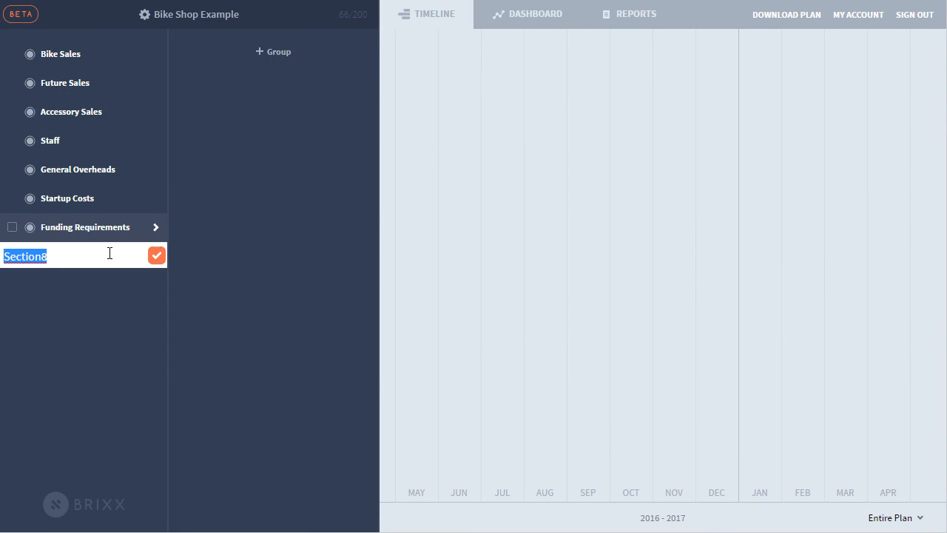
pyautogui.write('Growth Ideas')
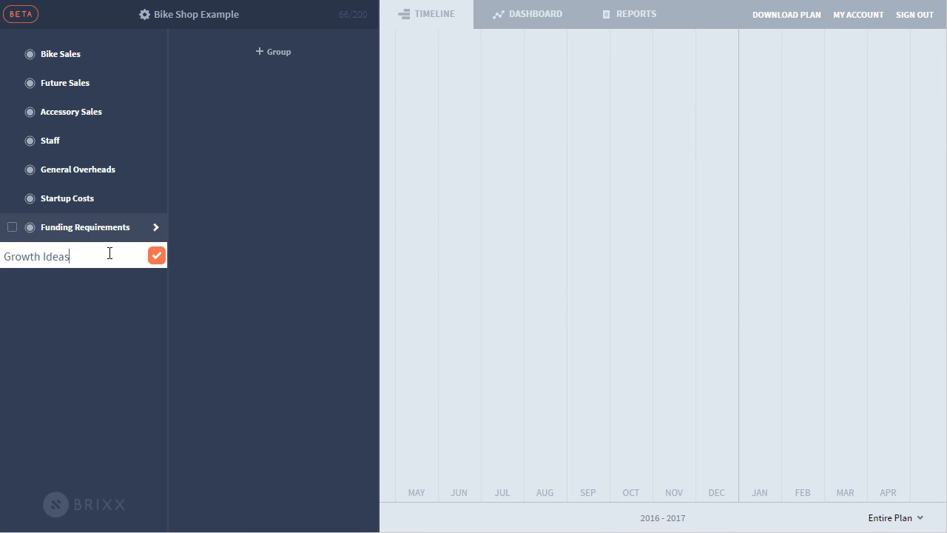
pyautogui.press('Return')
# Add Assets and Building groups under Startup Costs.
pyautogui.click(276, 59)
pyautogui.write('Assets')
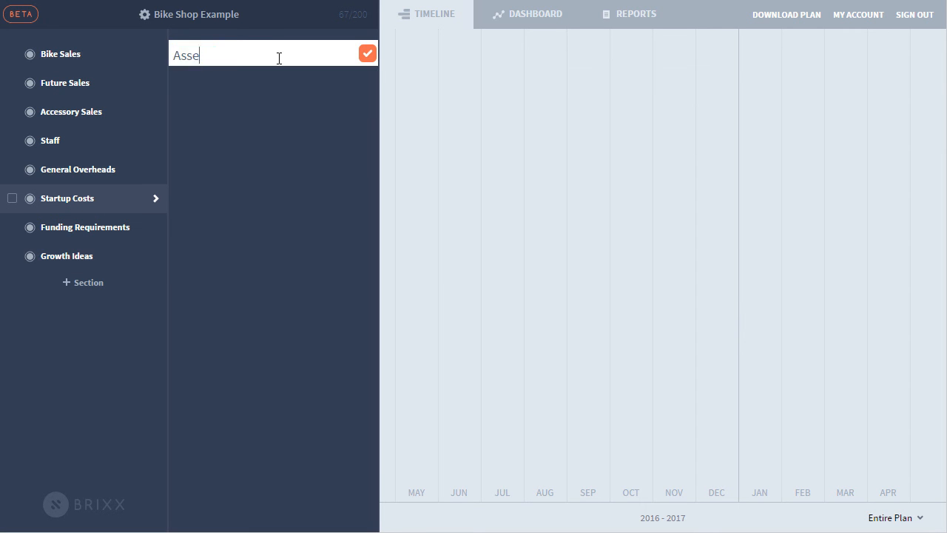
pyautogui.press('Return')
pyautogui.click(287, 90)
pyautogui.write('Building')
pyautogui.press('Return')
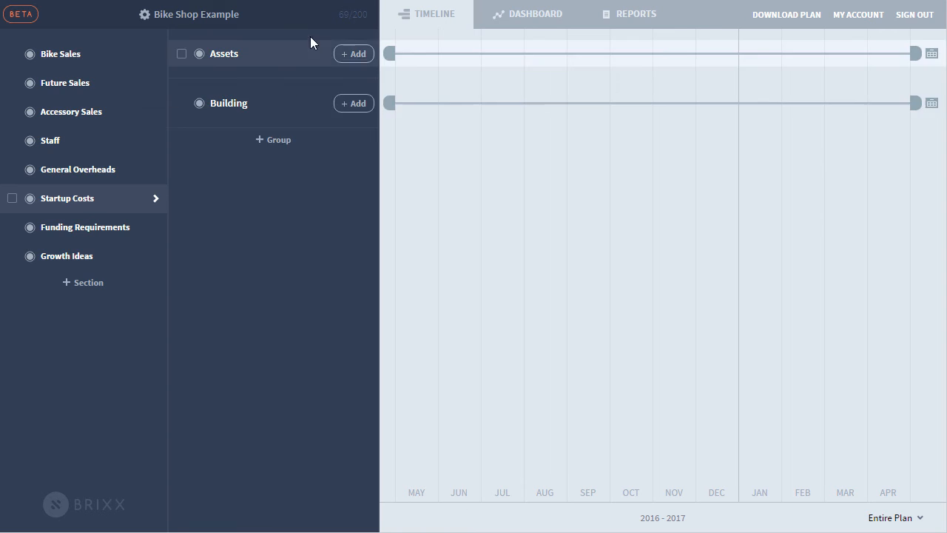
# Add Shop Equipment, Tools and Display units asset items to the Assets group.
pyautogui.click(354, 54)
pyautogui.click(508, 332)
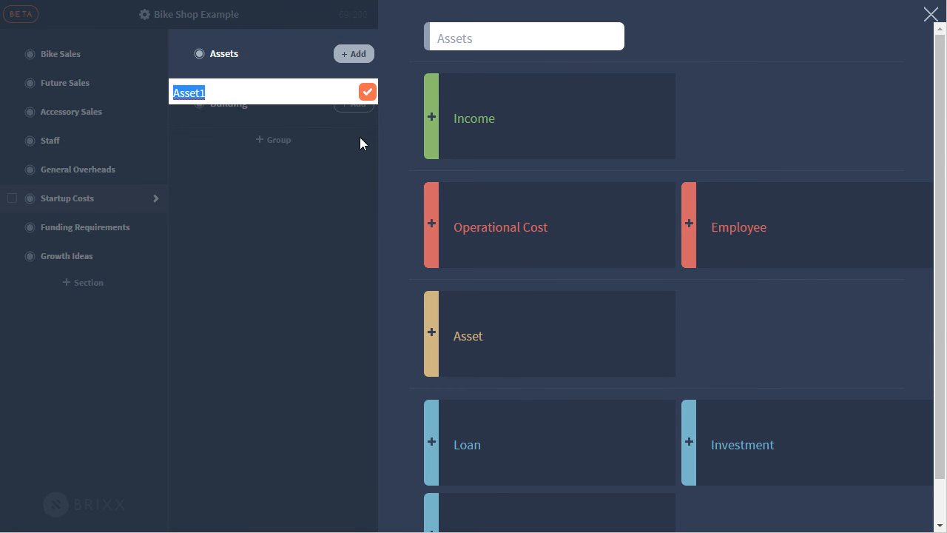
pyautogui.write('Shop Equipment')
pyautogui.press('Return')
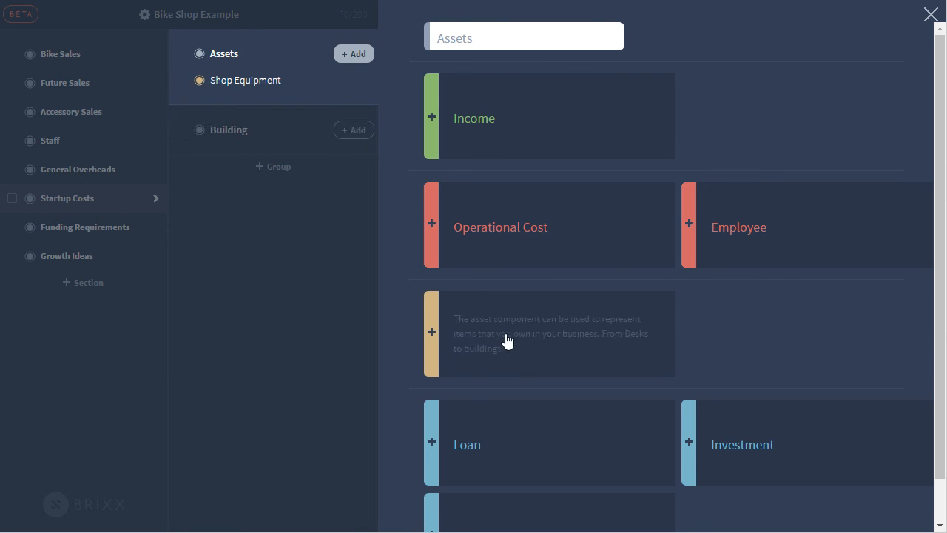
pyautogui.click(506, 334)
pyautogui.write('Tools')
pyautogui.press('Return')
pyautogui.click(437, 326)
pyautogui.write('Display units')
pyautogui.press('Return')
pyautogui.click(353, 53)
# Add Decorating, Floor tiles and Lightning operational cost items to the Building group.
pyautogui.click(355, 183)
pyautogui.click(489, 237)
pyautogui.write('Decorating')
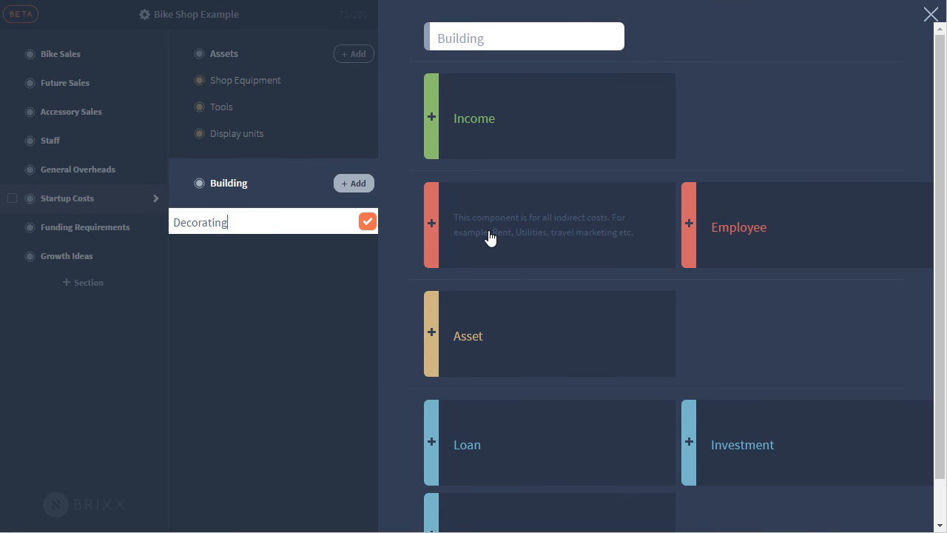
pyautogui.press('Return')
pyautogui.click(488, 237)
pyautogui.write('Floor tiles')
pyautogui.press('Return')
pyautogui.click(486, 237)
pyautogui.write('Lightning')
pyautogui.press('Return')
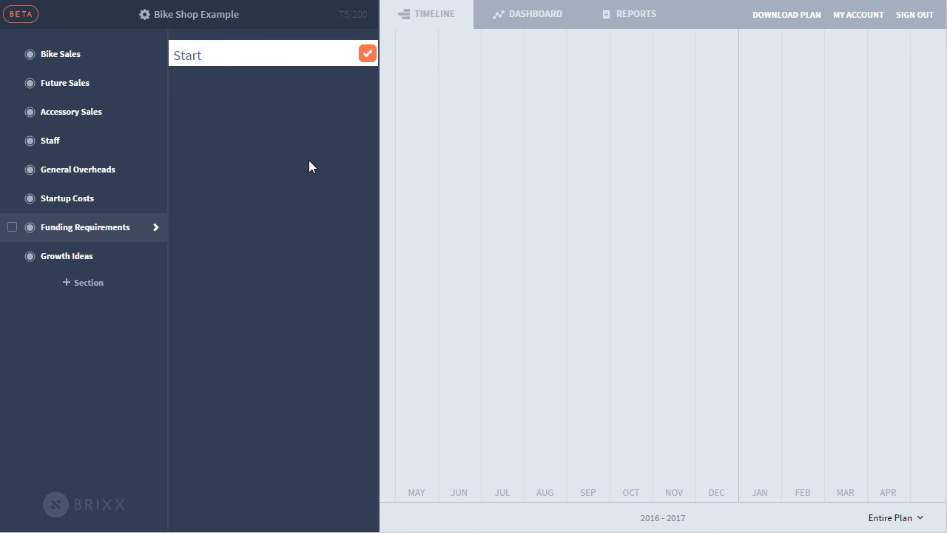
# Create Startup Loan Options with Loan rate 1, 2 and 3, switching off rates 2 and 3.
pyautogui.write('up Loan Options')
pyautogui.press('Return')
pyautogui.click(467, 423)
pyautogui.write('Loan rate 1')
pyautogui.press('Return')
pyautogui.click(459, 430)
pyautogui.write('Loan rate 2')
pyautogui.press('Return')
pyautogui.click(512, 429)
pyautogui.write('Loan rate 3')
pyautogui.press('Return')
pyautogui.click(199, 106)
pyautogui.click(199, 134)
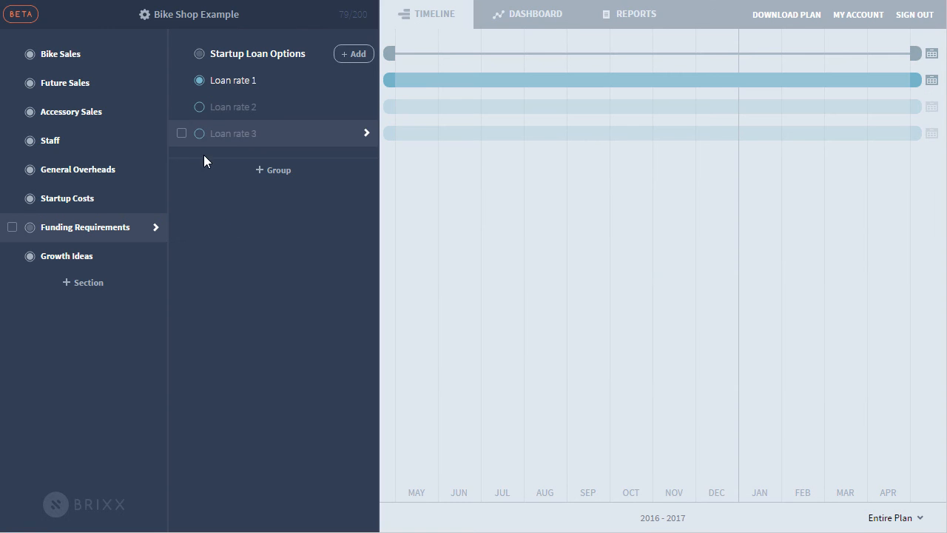
# Add New clothing ranges and Online Store groups to the Growth Ideas section.
pyautogui.click(141, 256)
pyautogui.click(273, 50)
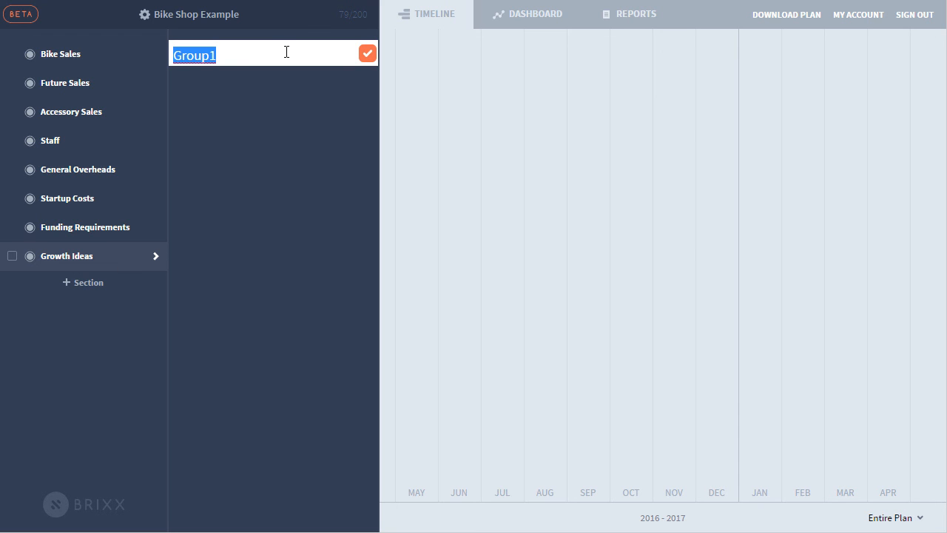
pyautogui.write('New clothing ranges')
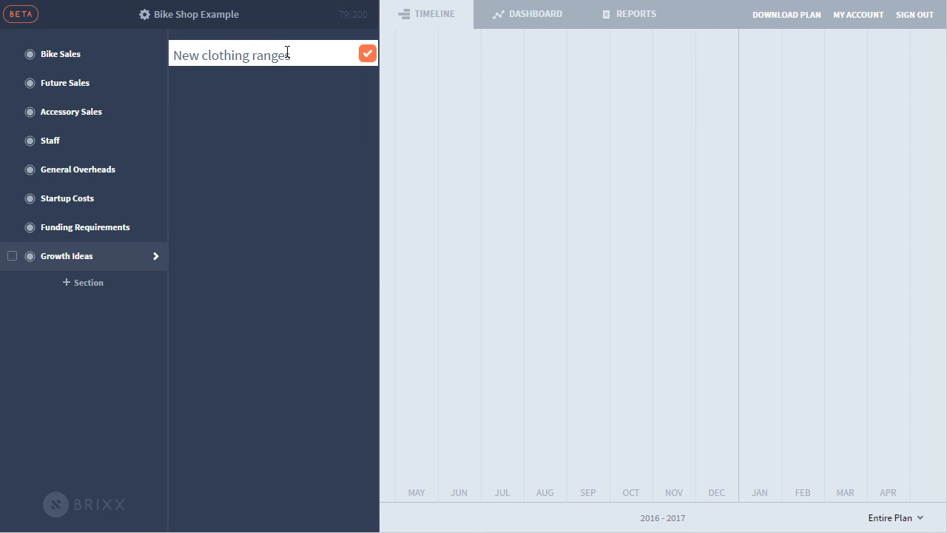
pyautogui.press('Return')
pyautogui.click(287, 99)
pyautogui.write('Online S')
pyautogui.press('BackSpace')
pyautogui.press('BackSpace')
pyautogui.press('BackSpace')
pyautogui.press('BackSpace')
pyautogui.press('BackSpace')
pyautogui.write('ine Store')
pyautogui.press('Return')
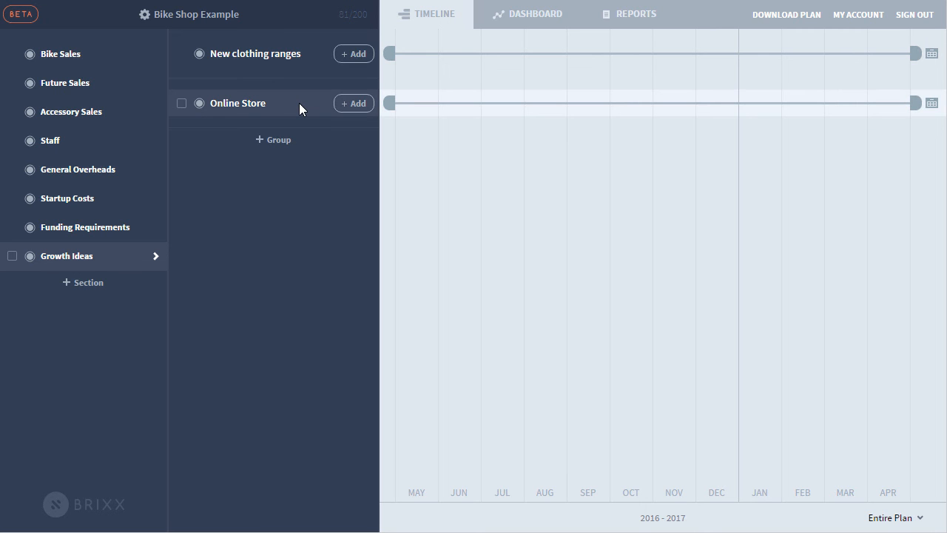
# Add a Bike Jackets income item under New clothing ranges.
pyautogui.click(360, 56)
pyautogui.write('Bike Hacjkets')
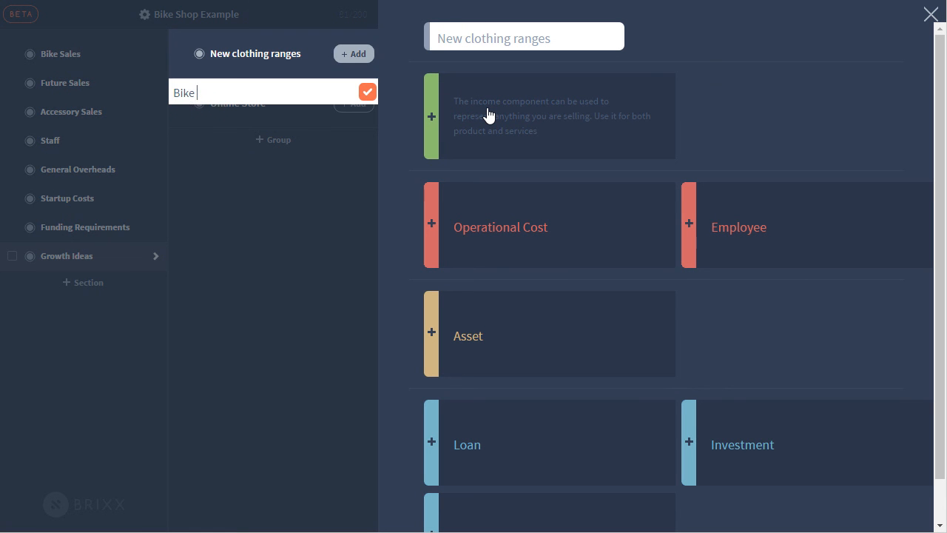
pyautogui.press('BackSpace')
pyautogui.press('BackSpace')
pyautogui.press('BackSpace')
pyautogui.press('BackSpace')
pyautogui.press('BackSpace')
pyautogui.press('BackSpace')
pyautogui.press('BackSpace')
pyautogui.press('BackSpace')
pyautogui.write('Jackets')
pyautogui.press('Return')
pyautogui.click(491, 124)
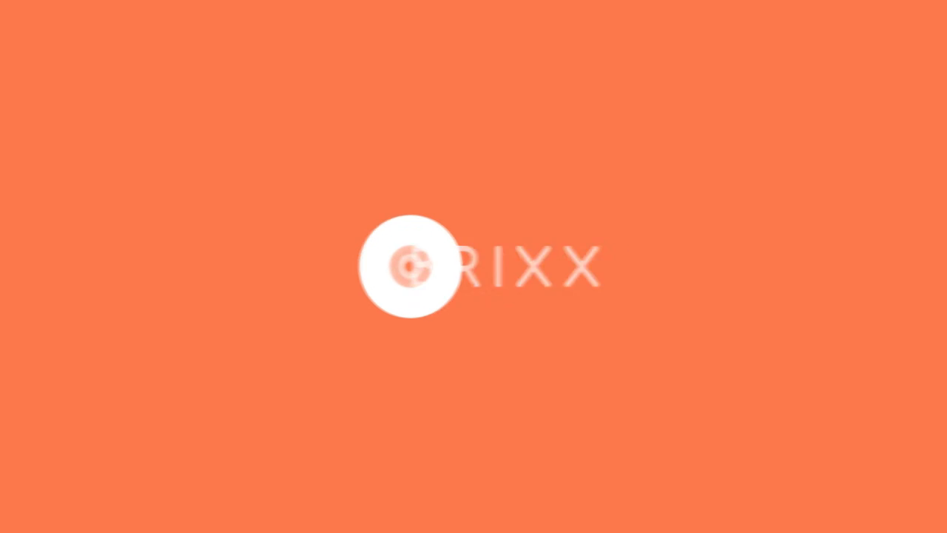